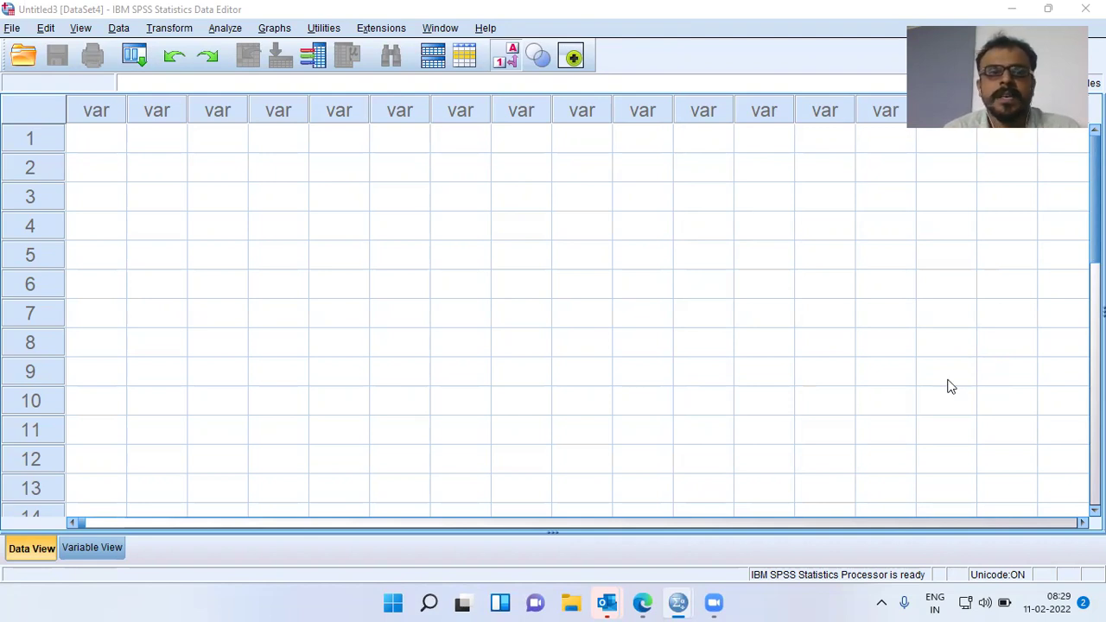
# Step: Open the sample data file Employee data.sav from the English folder and widen the gender column
pyautogui.click(12, 28)
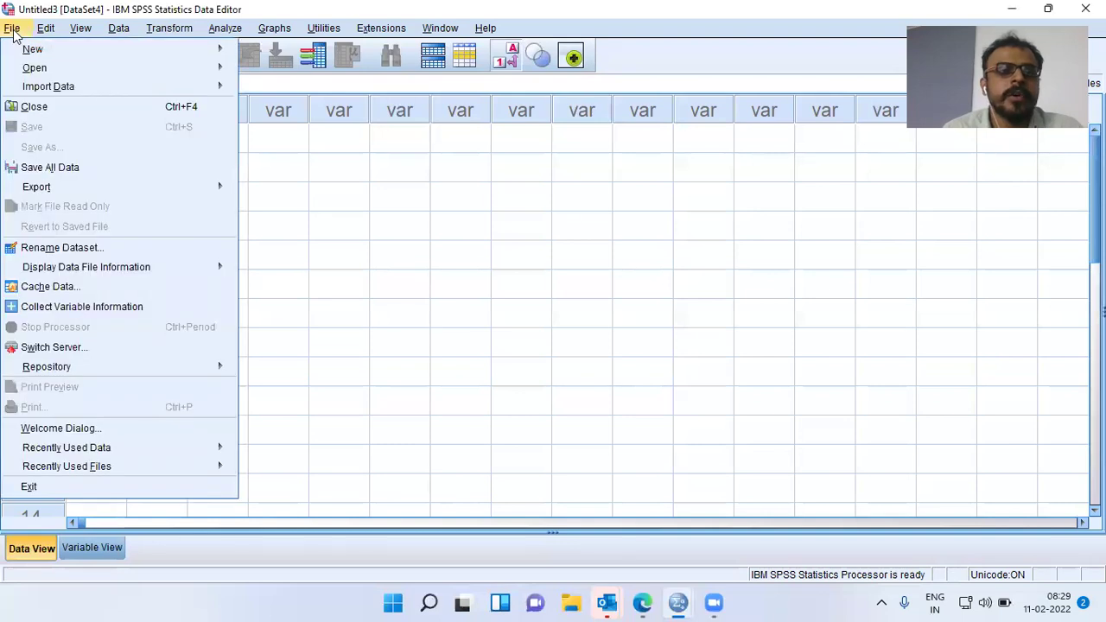
pyautogui.moveTo(34, 70)
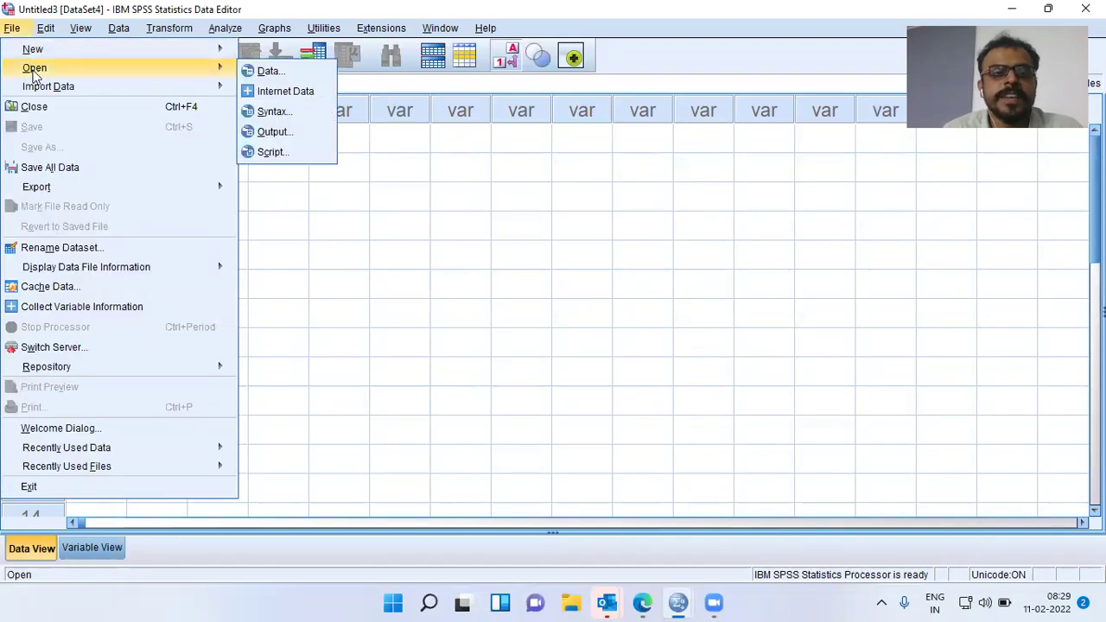
pyautogui.click(270, 71)
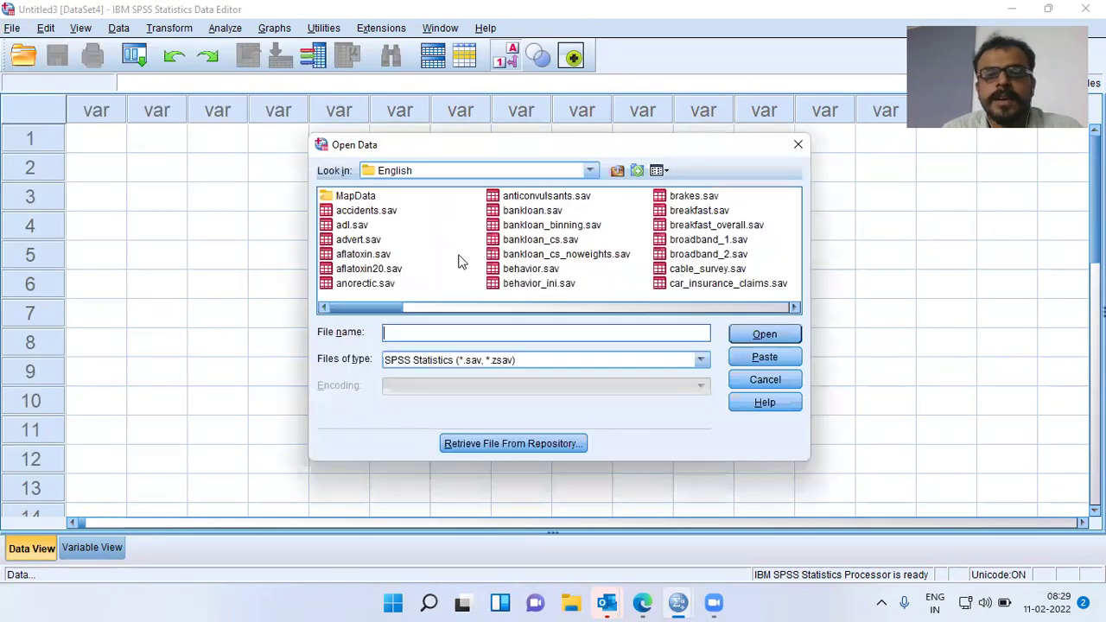
pyautogui.click(517, 254)
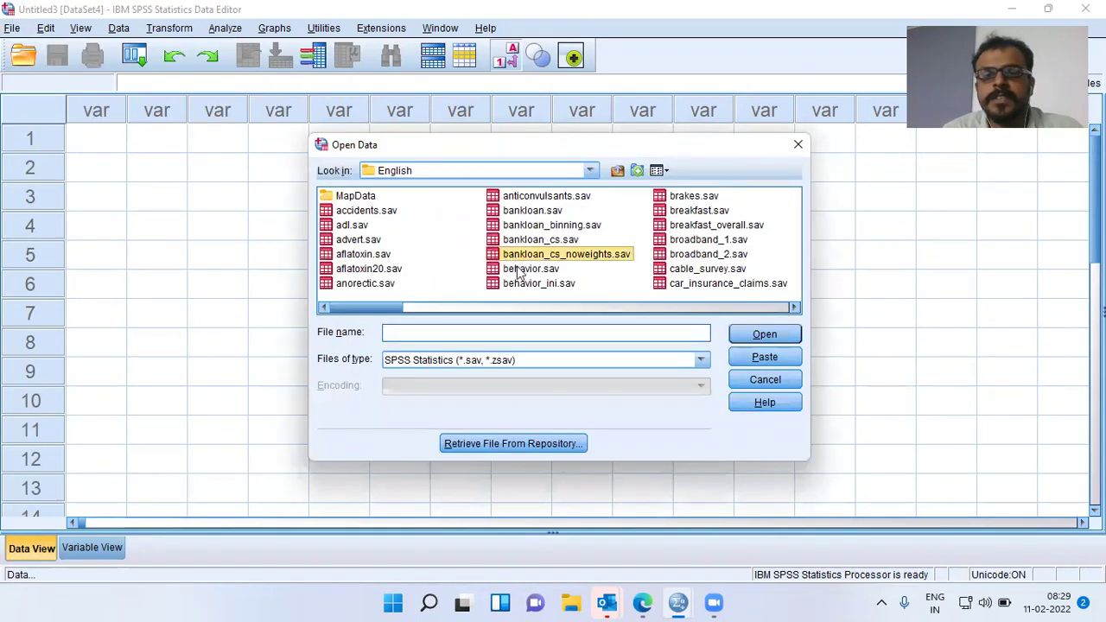
pyautogui.press('e')
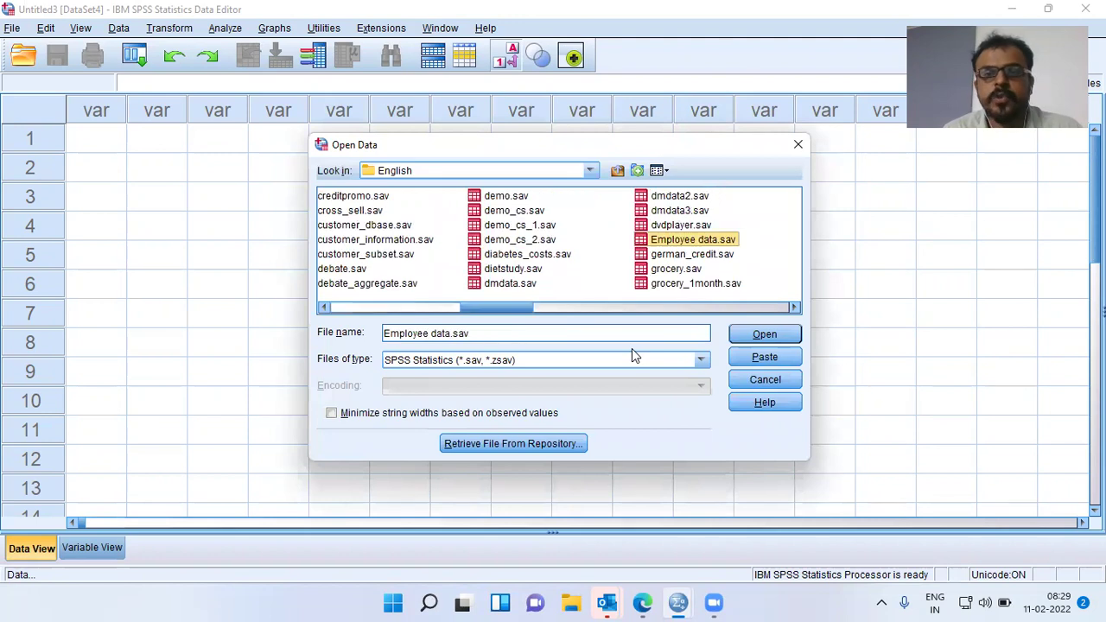
pyautogui.click(764, 334)
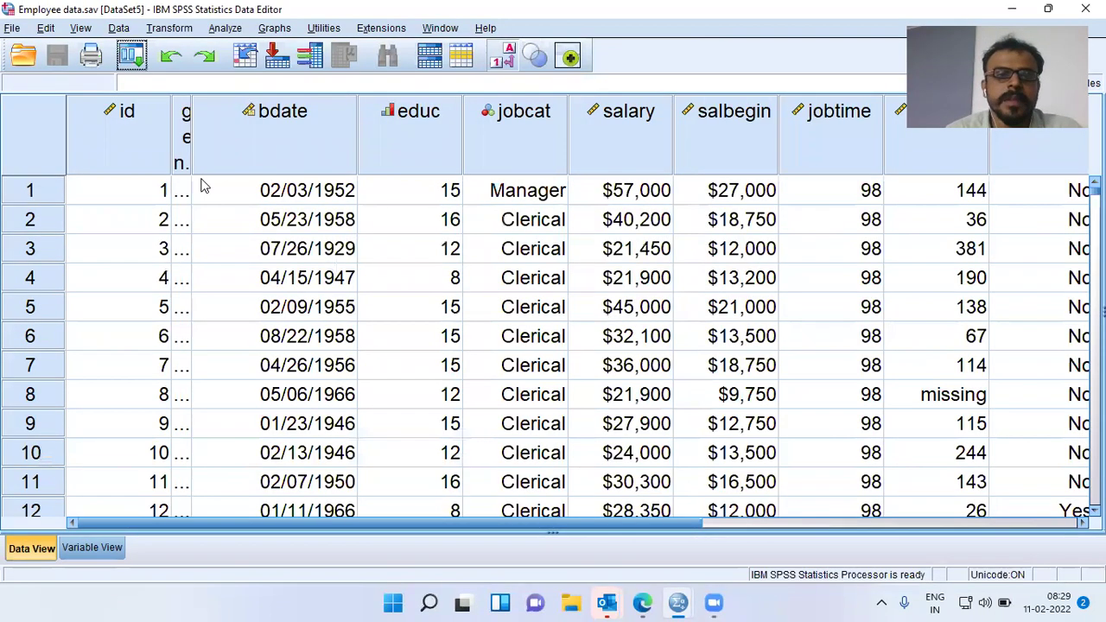
pyautogui.moveTo(159, 154); pyautogui.dragTo(212, 161)
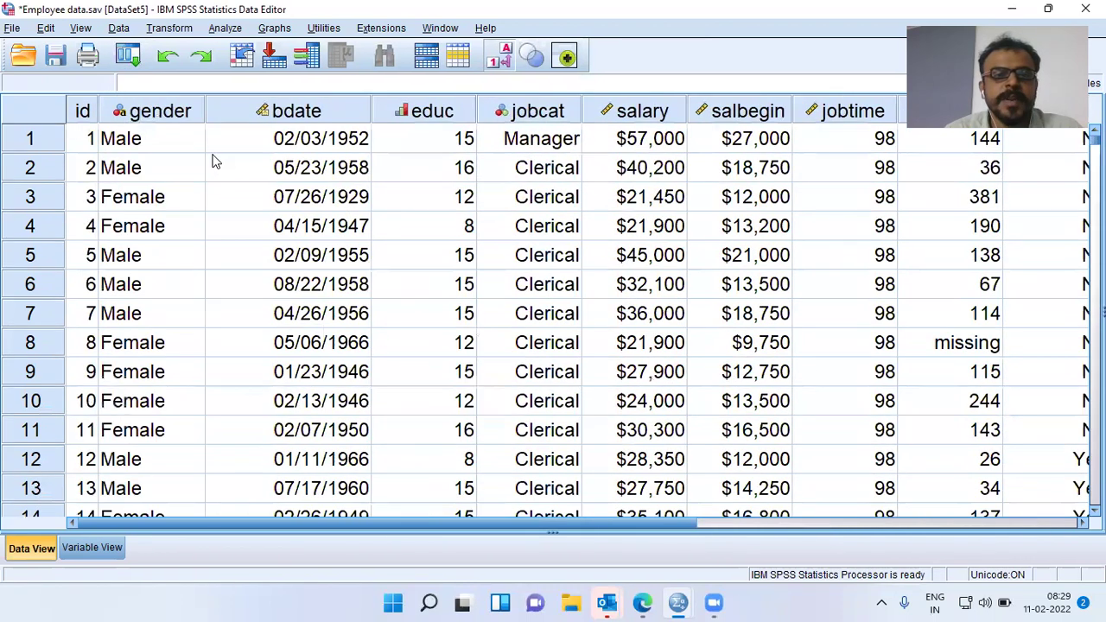
# Step: Examine the dataset's variables one by one from id to minority, including their definitions in Variable View
pyautogui.click(88, 132)
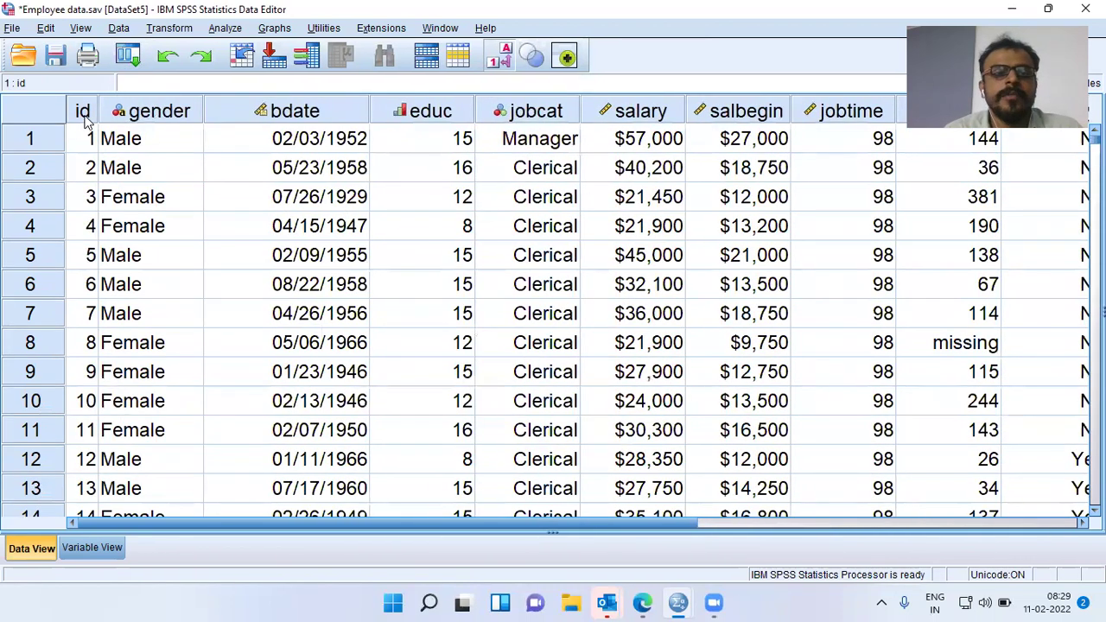
pyautogui.click(160, 116)
pyautogui.click(325, 119)
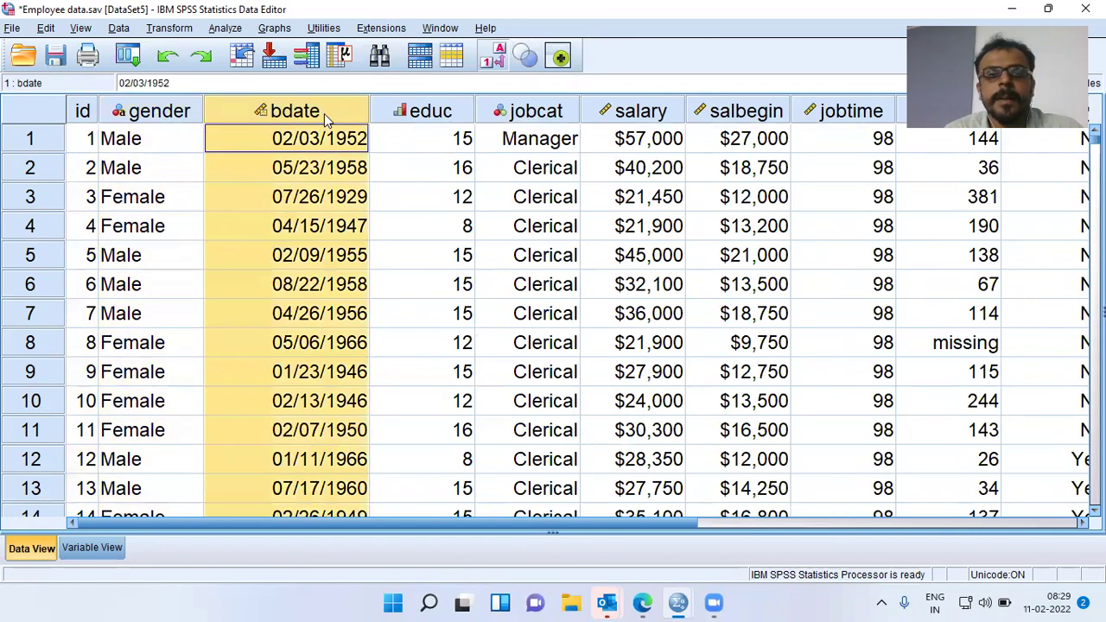
pyautogui.click(435, 123)
pyautogui.click(529, 124)
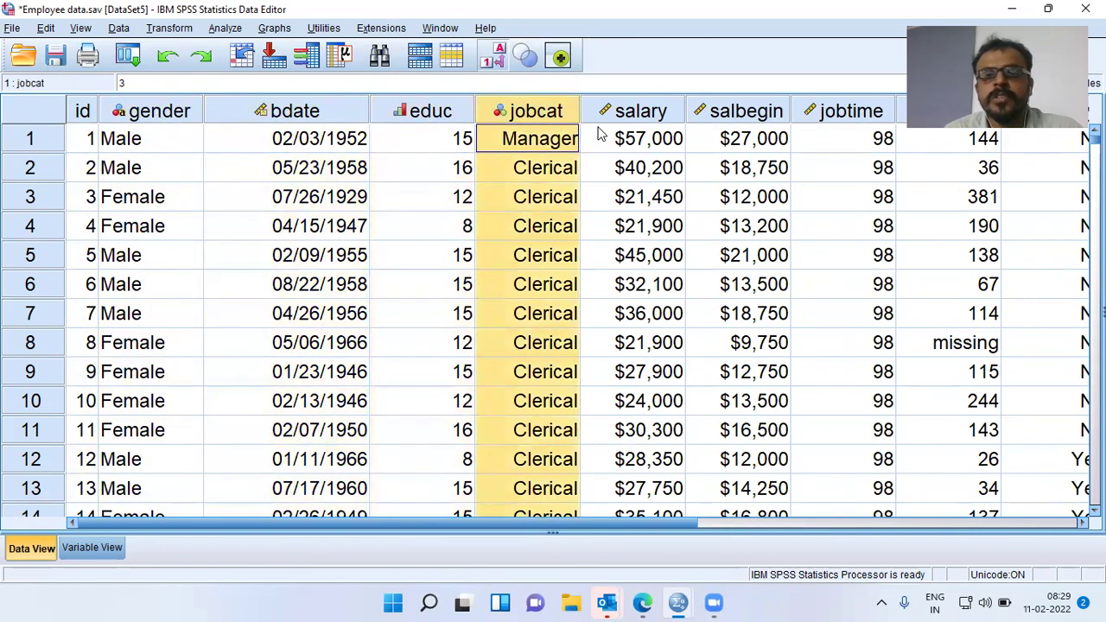
pyautogui.click(644, 125)
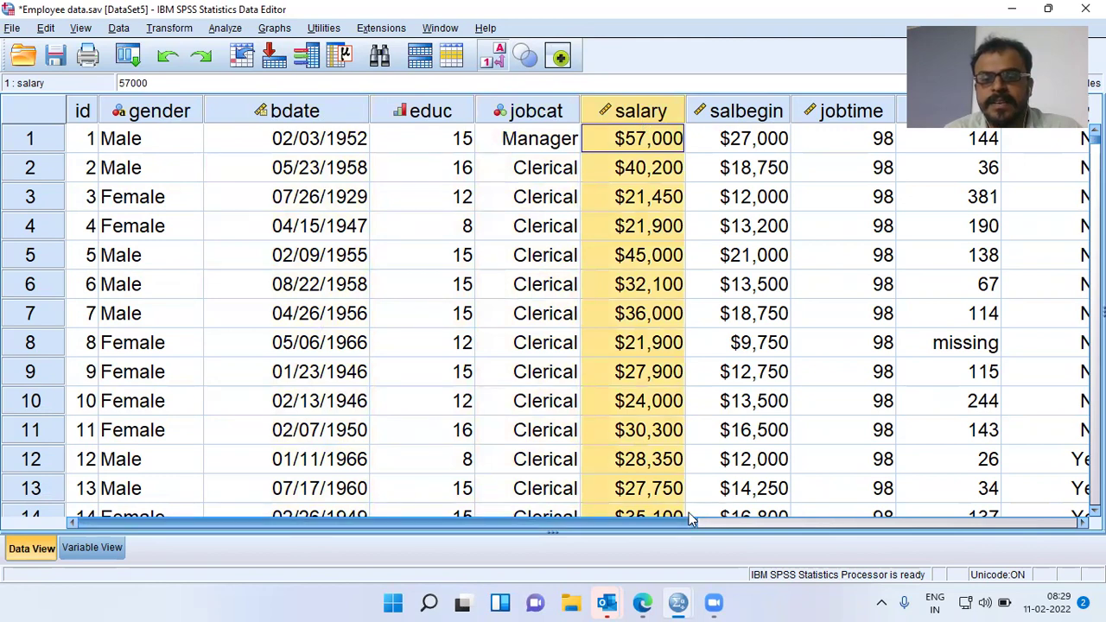
pyautogui.moveTo(687, 522); pyautogui.dragTo(926, 503)
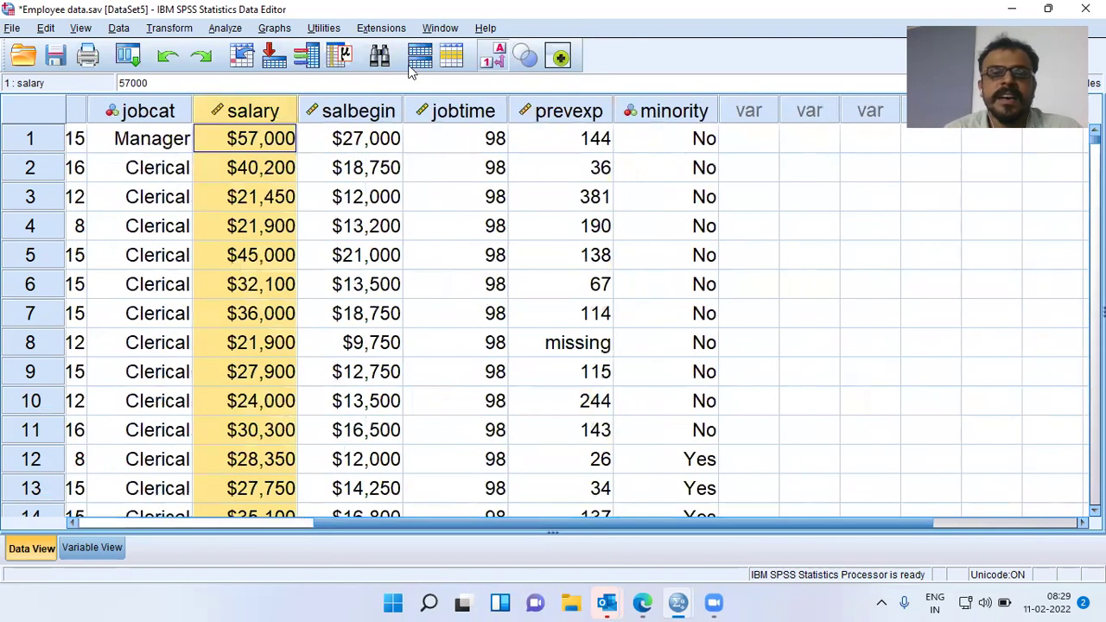
pyautogui.click(373, 118)
pyautogui.click(482, 121)
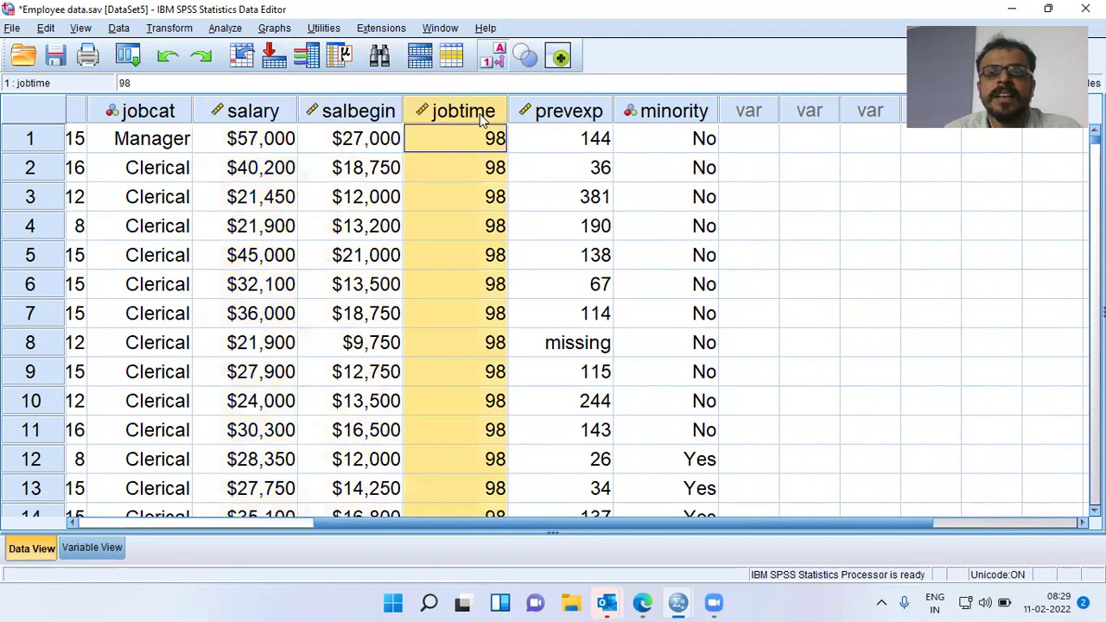
pyautogui.click(572, 119)
pyautogui.click(661, 119)
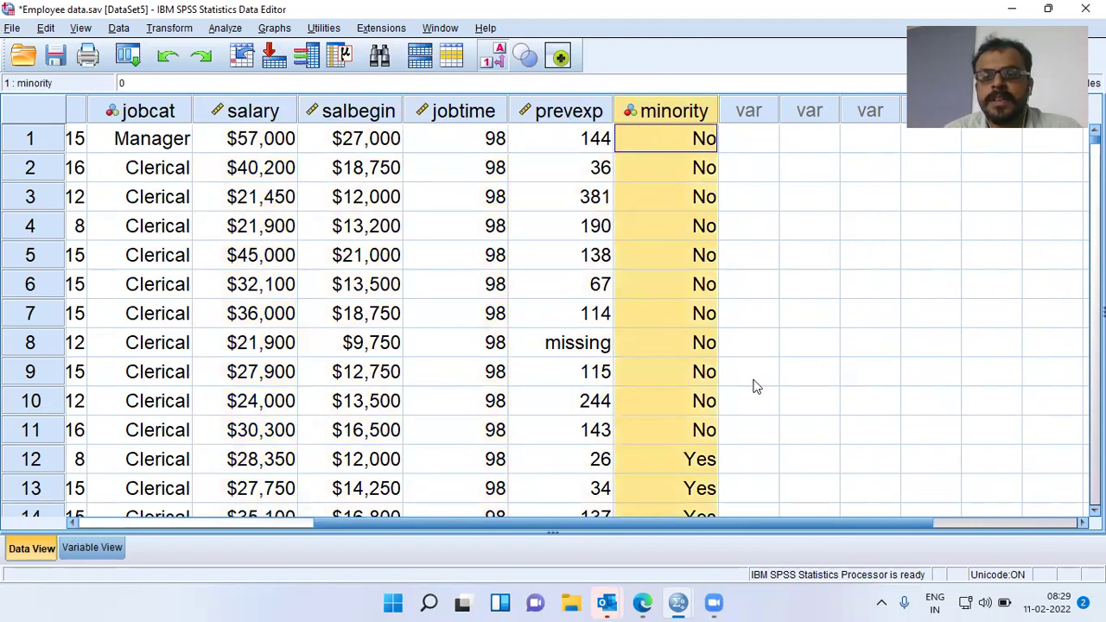
pyautogui.moveTo(768, 519); pyautogui.dragTo(686, 518)
pyautogui.click(130, 523)
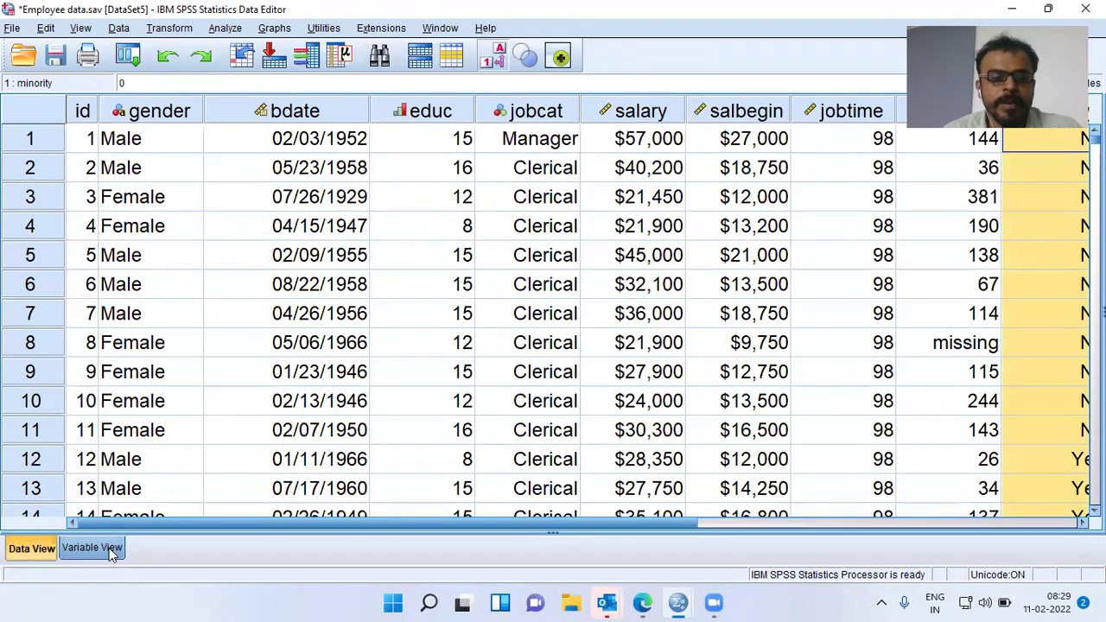
pyautogui.click(109, 548)
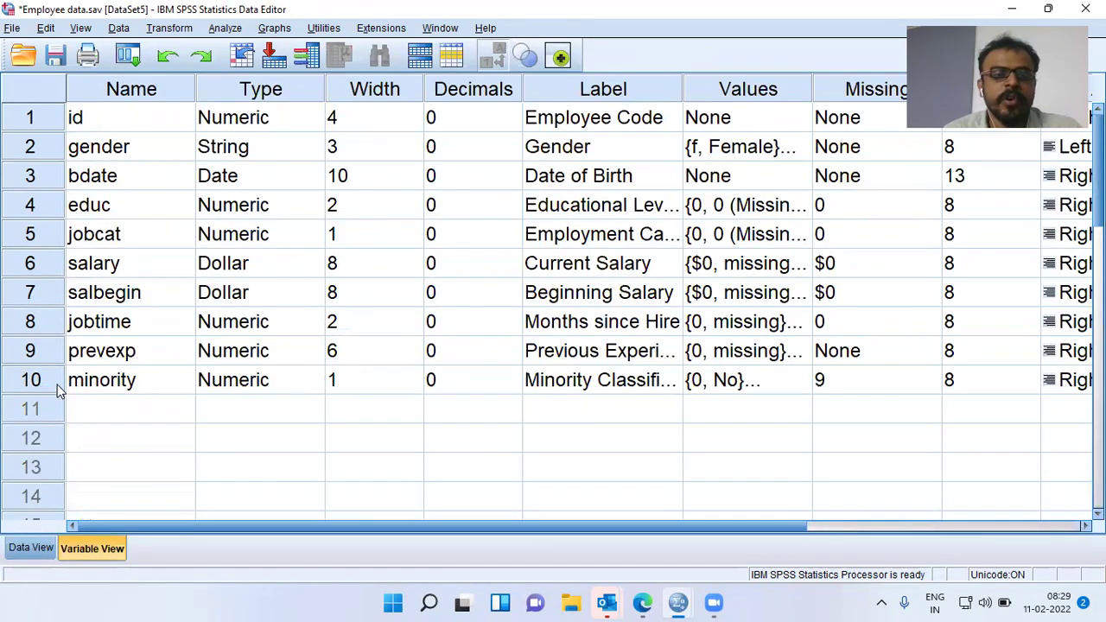
pyautogui.click(38, 553)
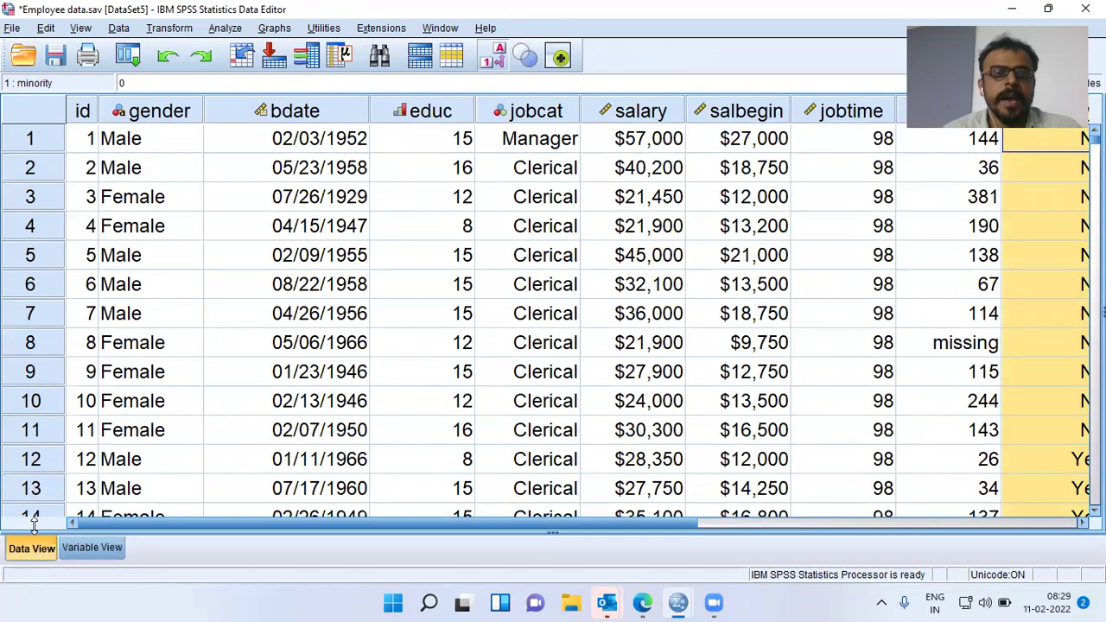
# Step: Go to the last case in the id column, widen the column to show the full numbers, and return to the first case
pyautogui.click(86, 144)
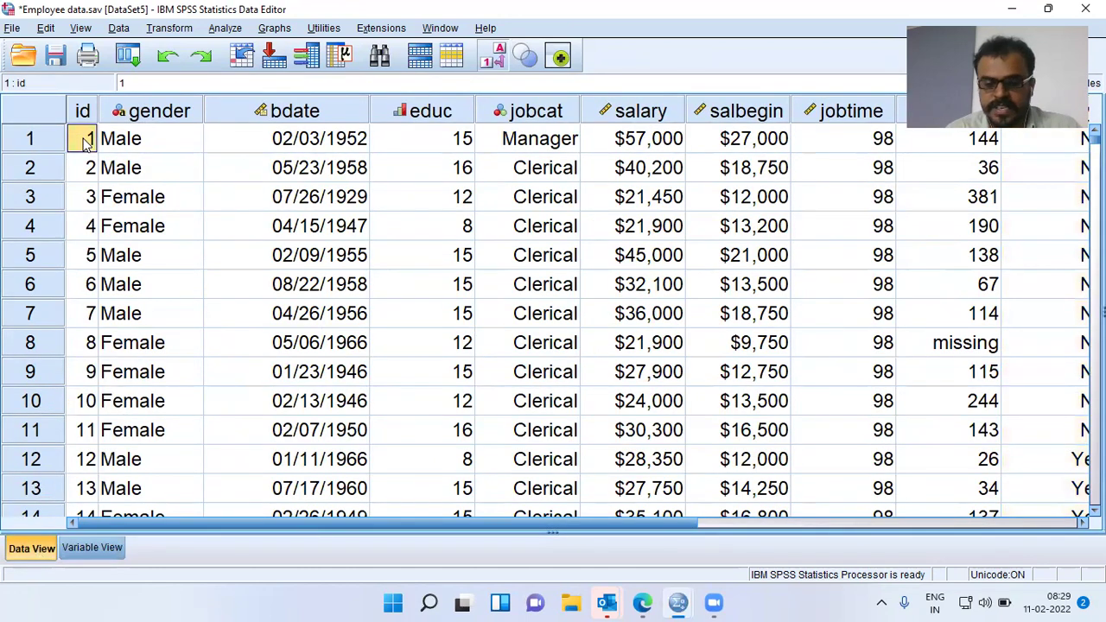
pyautogui.hotkey('ctrl', 'Down')
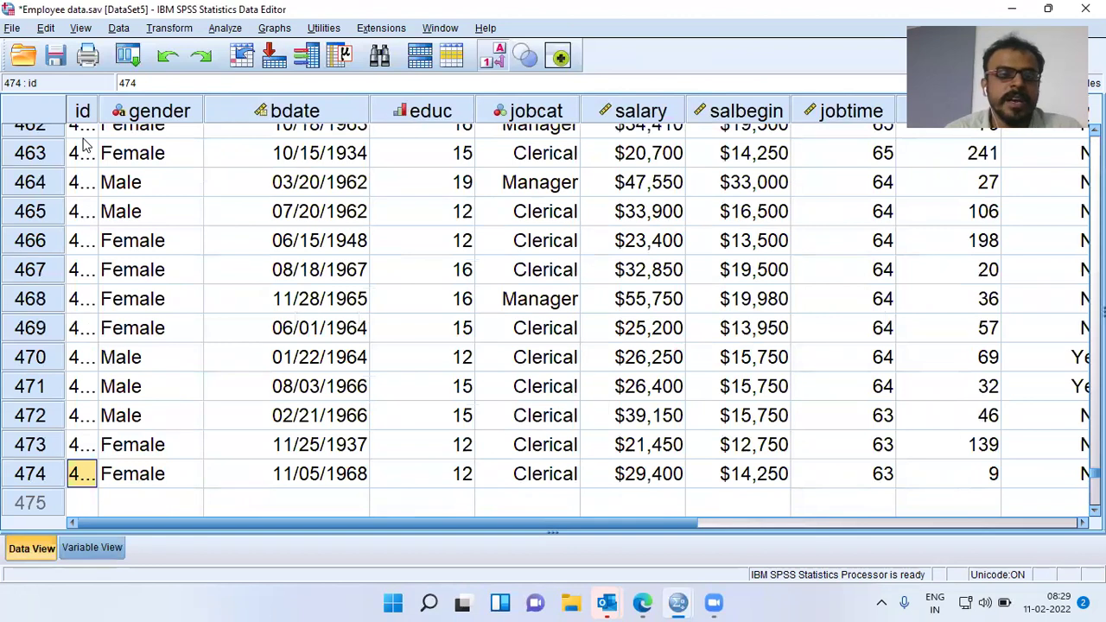
pyautogui.moveTo(97, 111); pyautogui.dragTo(146, 110)
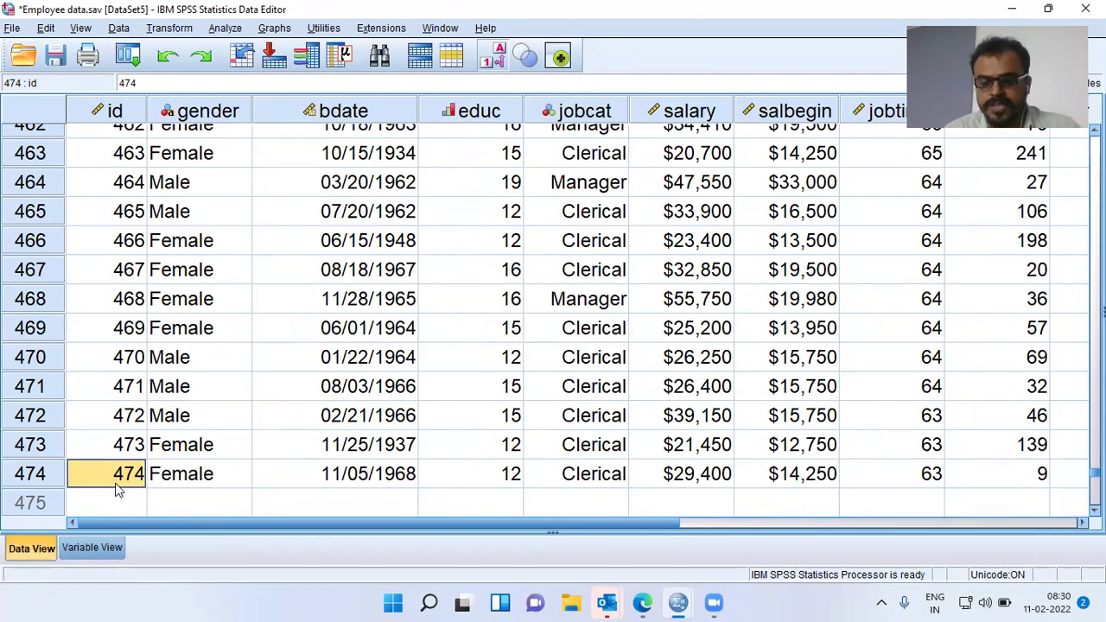
pyautogui.hotkey('ctrl', 'Up')
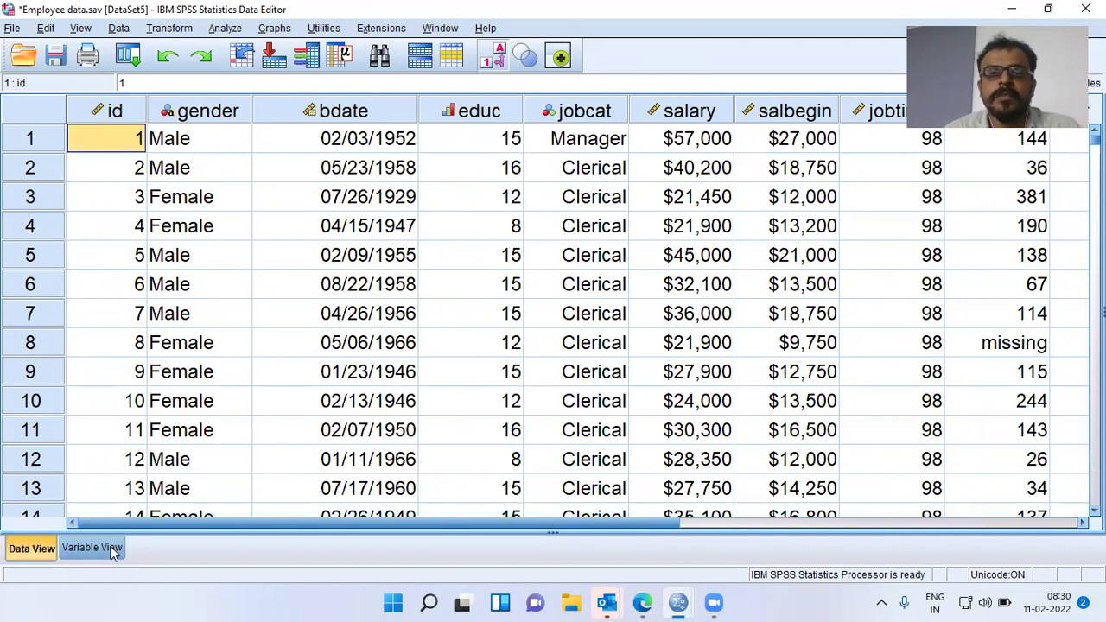
# Step: Start a P-P Plots analysis and add Previous Experience (months) [prevexp] as the variable to plot
pyautogui.click(226, 29)
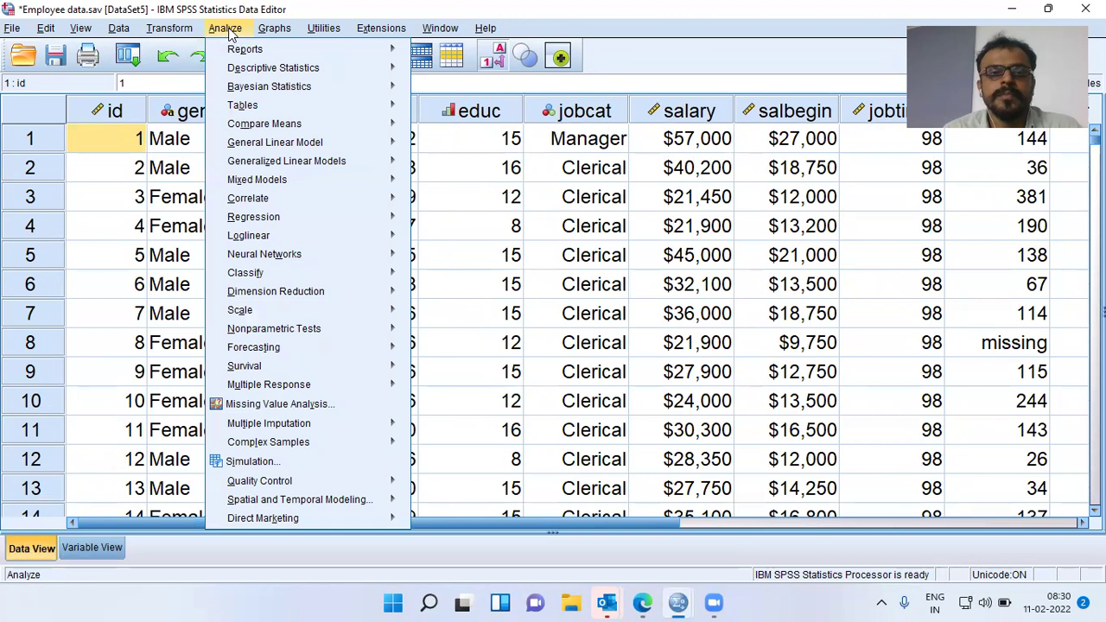
pyautogui.moveTo(235, 71)
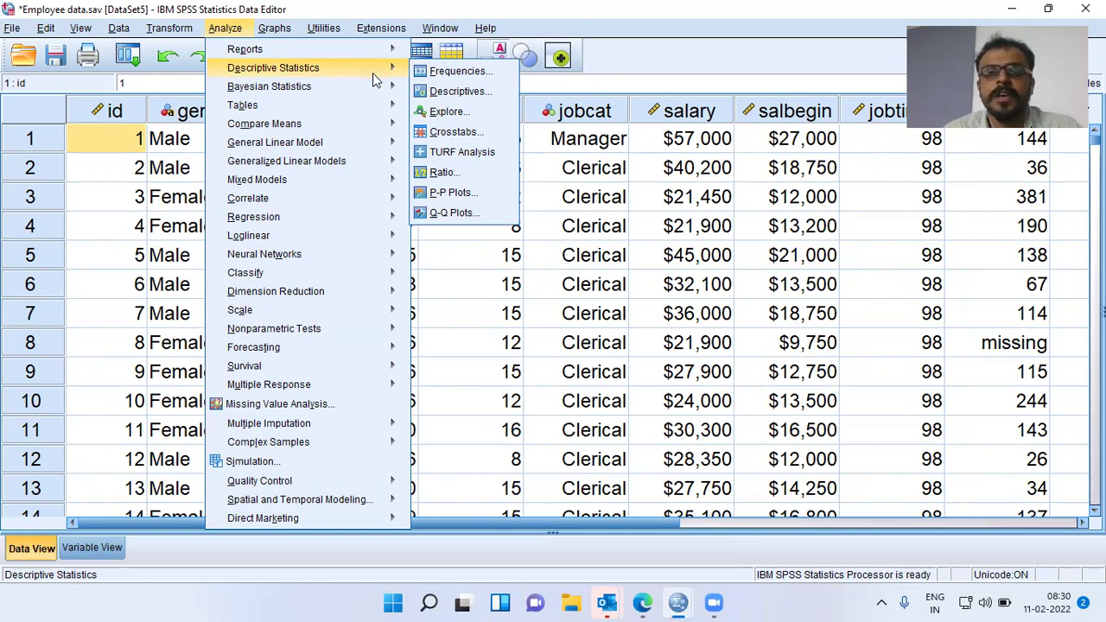
pyautogui.click(448, 195)
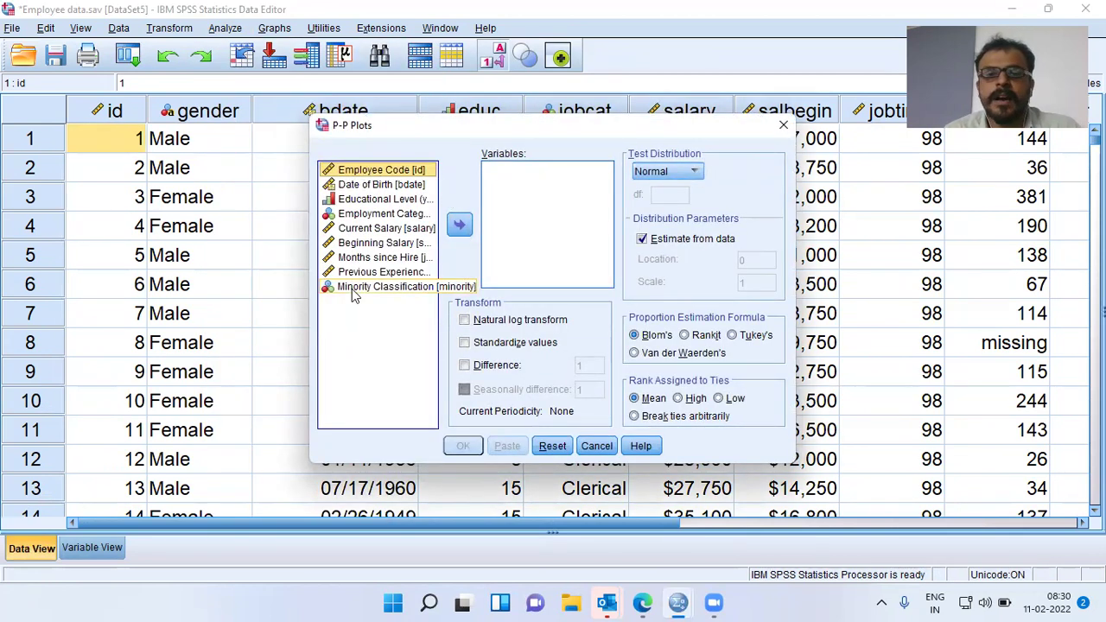
pyautogui.click(384, 294)
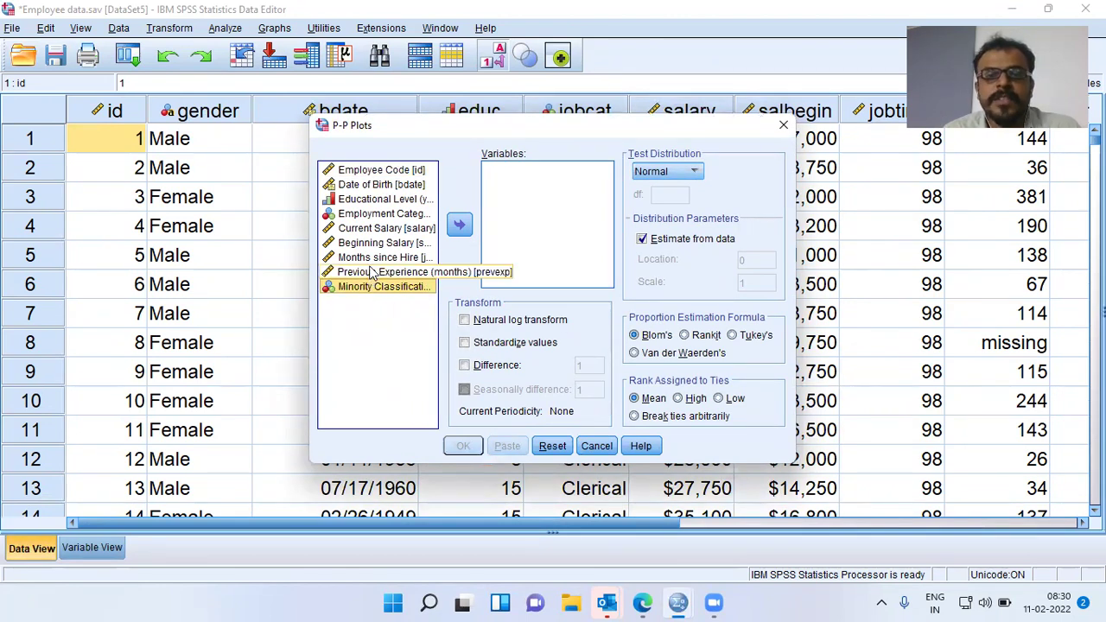
pyautogui.click(377, 273)
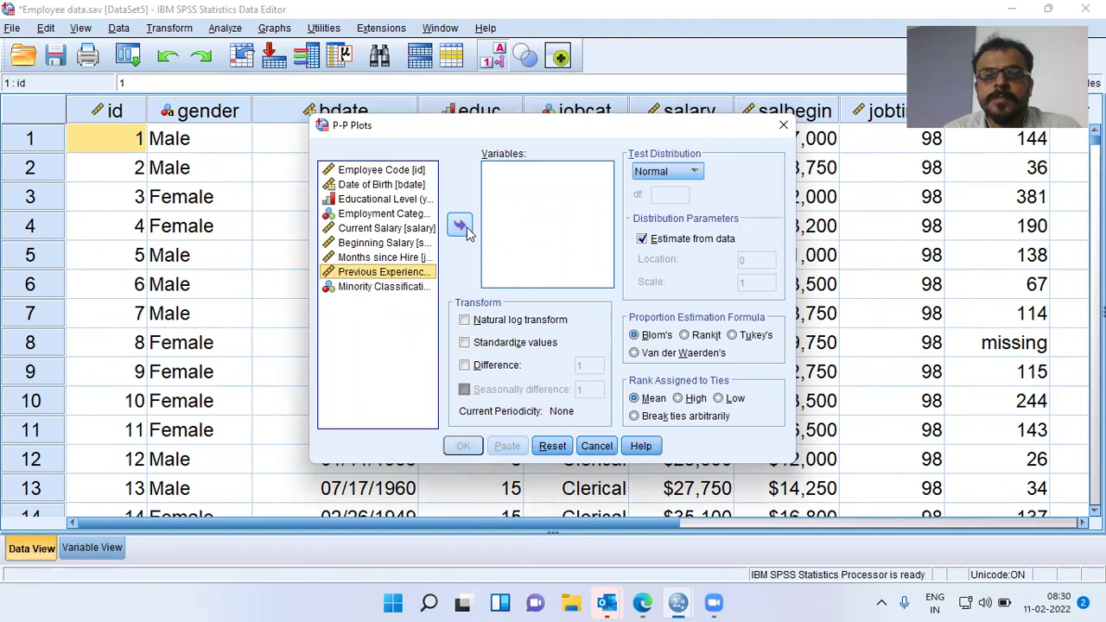
pyautogui.click(463, 230)
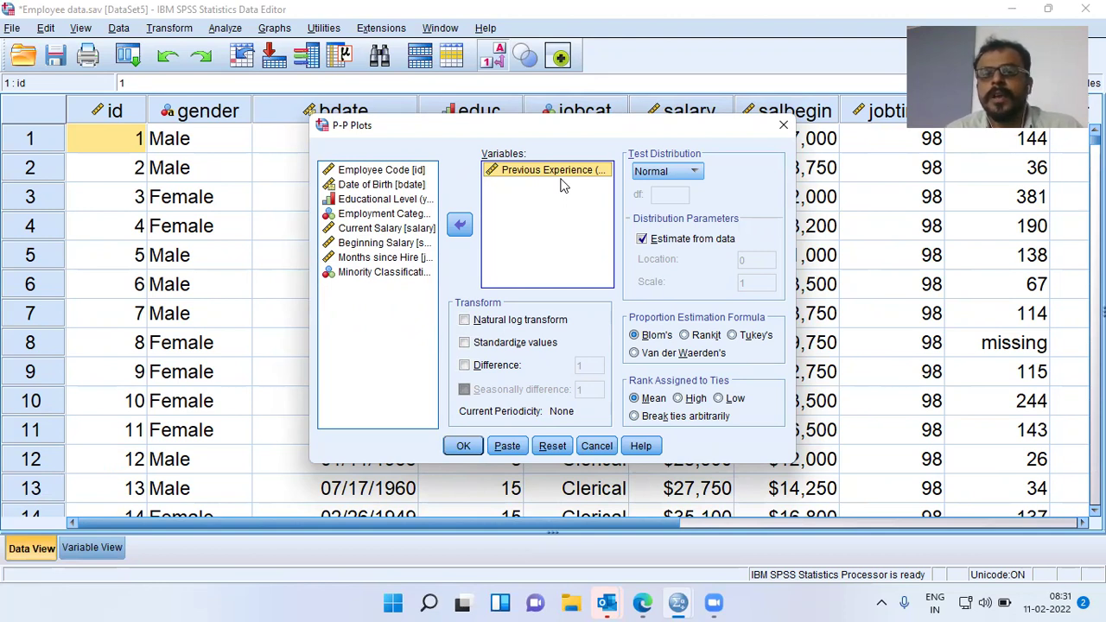
# Step: Look through the test distributions available for the P-P plot and close the list with Normal selected
pyautogui.click(695, 173)
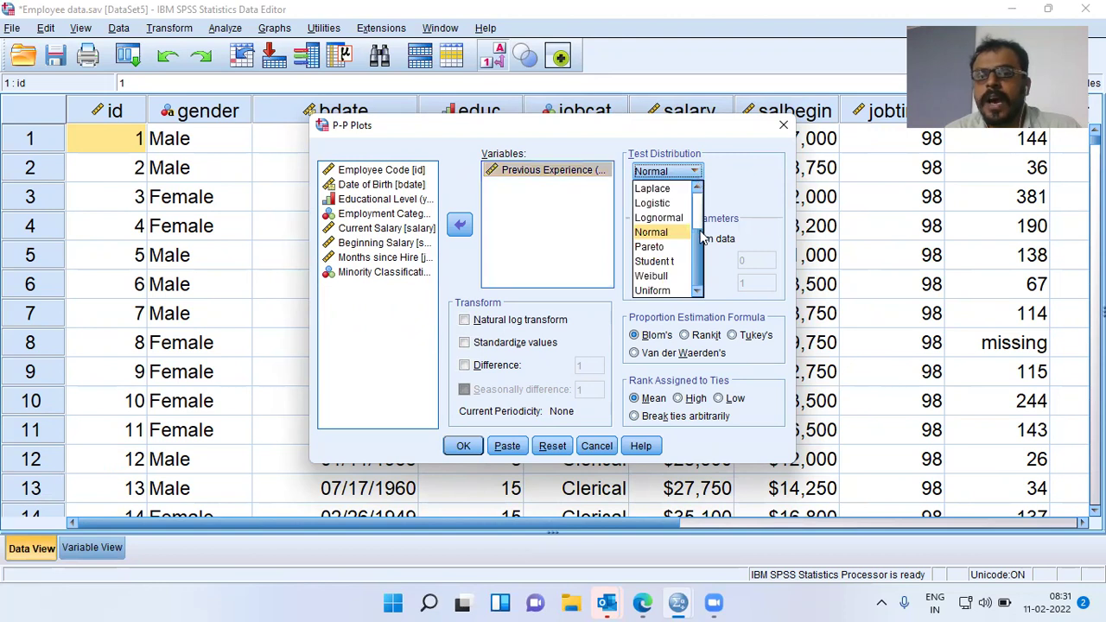
pyautogui.moveTo(700, 248); pyautogui.dragTo(702, 215)
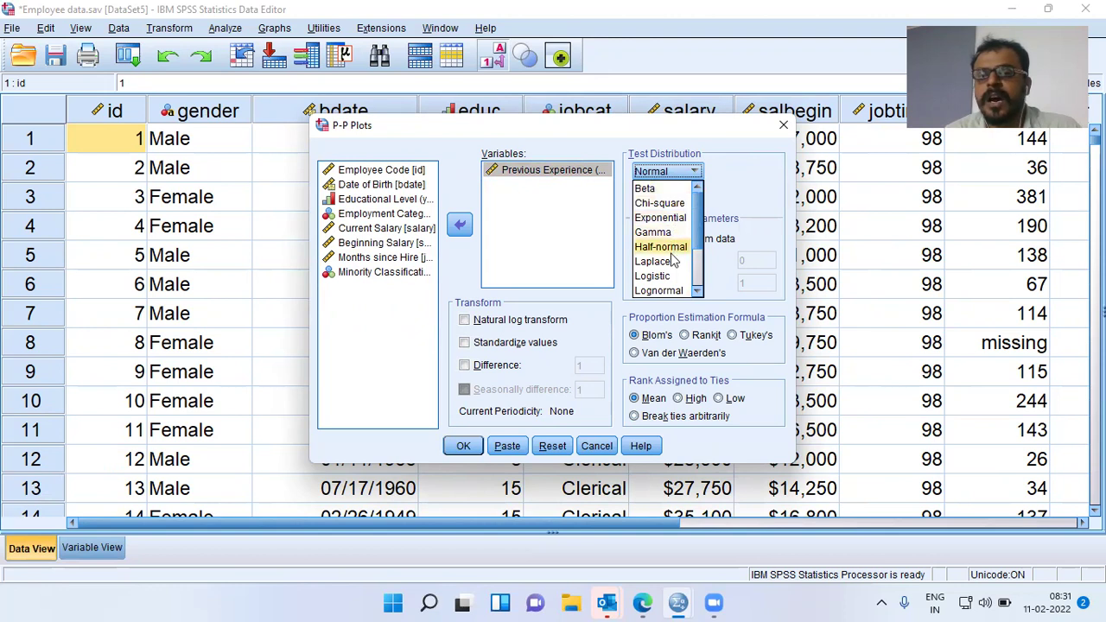
pyautogui.moveTo(697, 251); pyautogui.dragTo(696, 271)
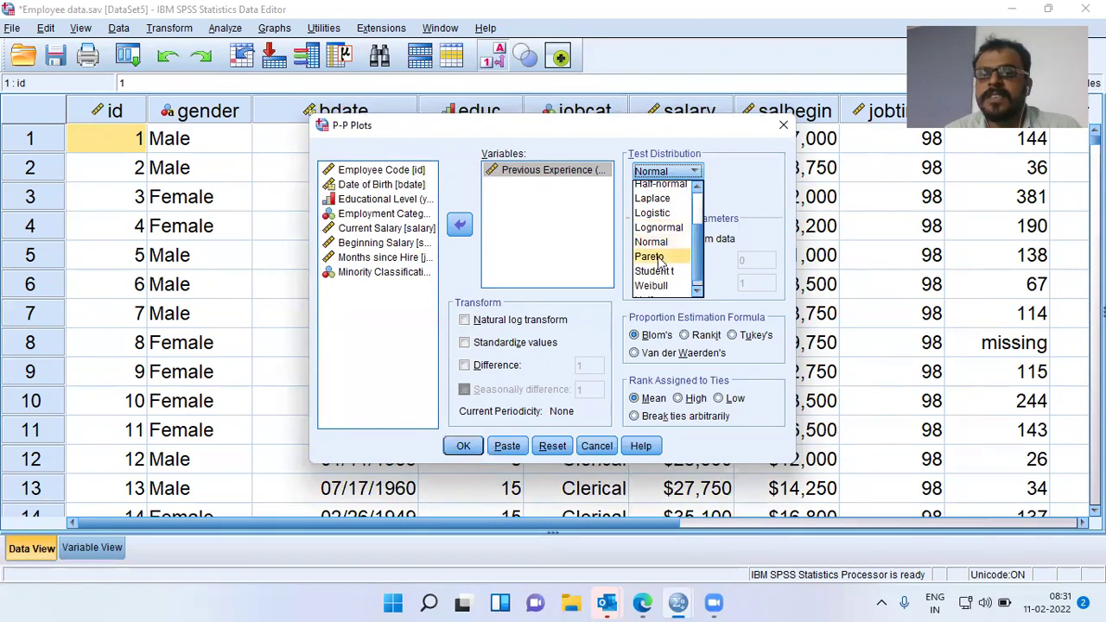
pyautogui.click(697, 291)
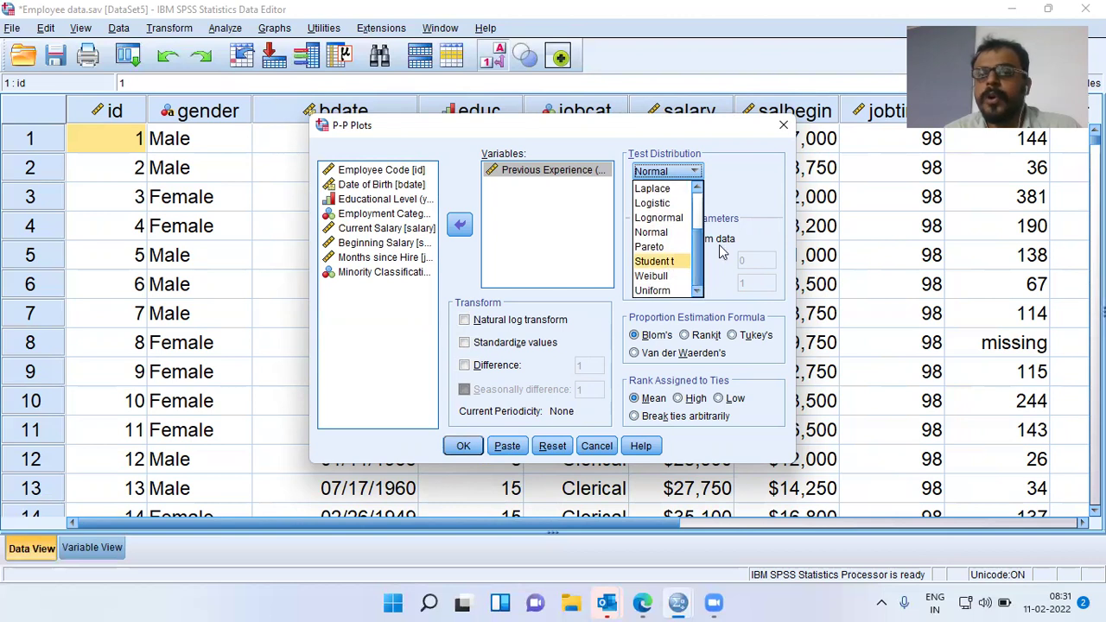
pyautogui.click(739, 195)
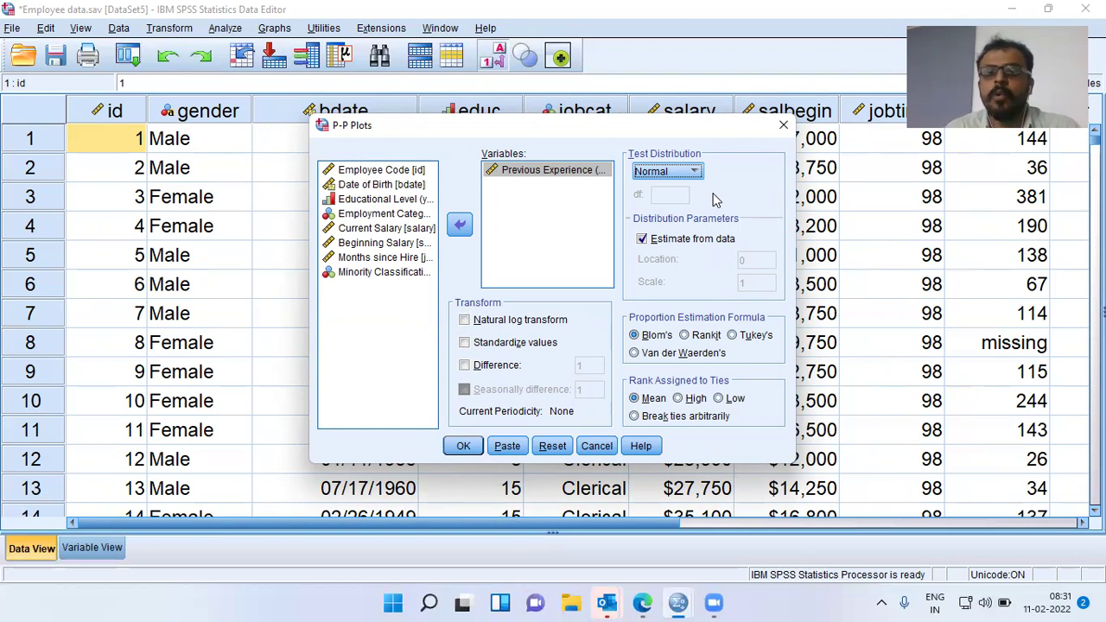
# Step: Generate the P-P plot for Previous Experience and view the Normal P-P Plot in the output
pyautogui.click(536, 179)
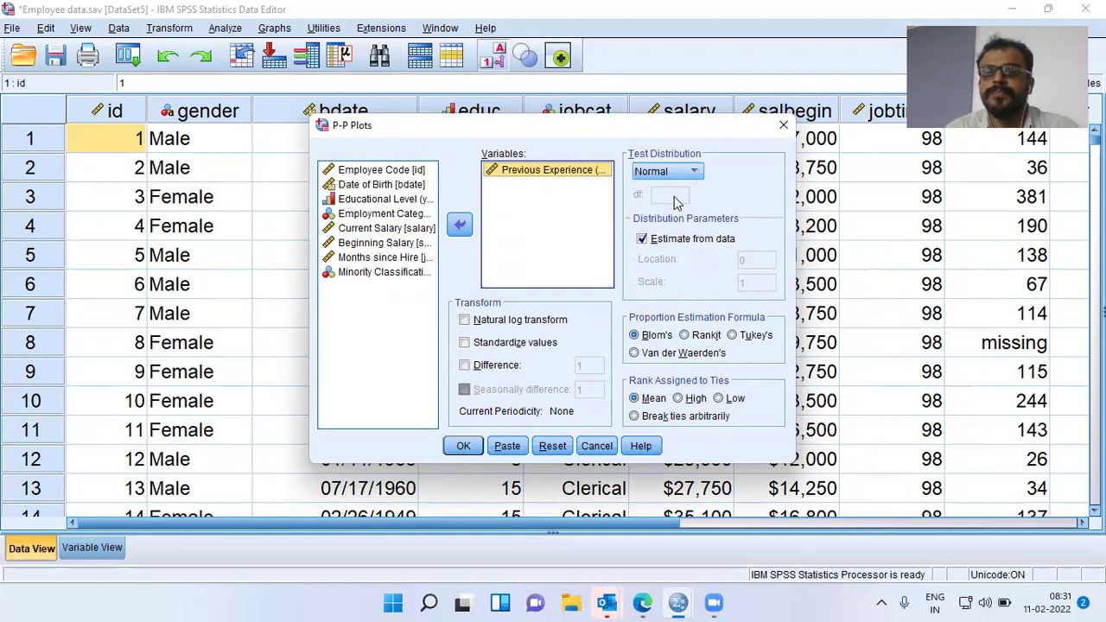
pyautogui.click(463, 445)
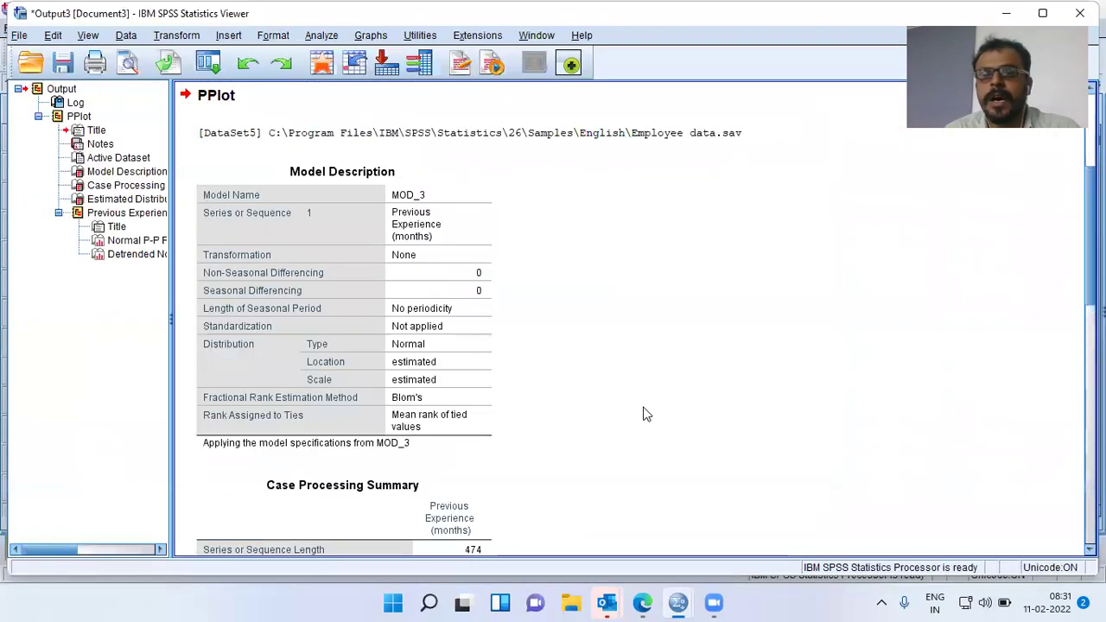
pyautogui.scroll(-10, 642, 414)
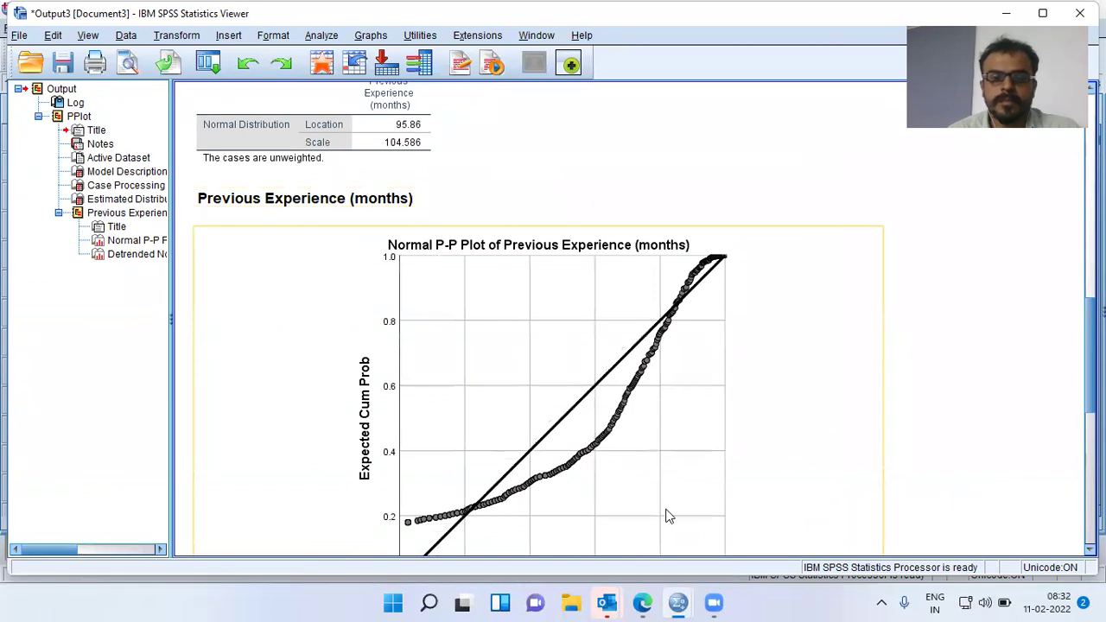
# Step: Examine how the points in the Normal P-P Plot of Previous Experience deviate from the diagonal line
pyautogui.scroll(-3, 576, 341)
pyautogui.scroll(1, 571, 328)
pyautogui.click(570, 329)
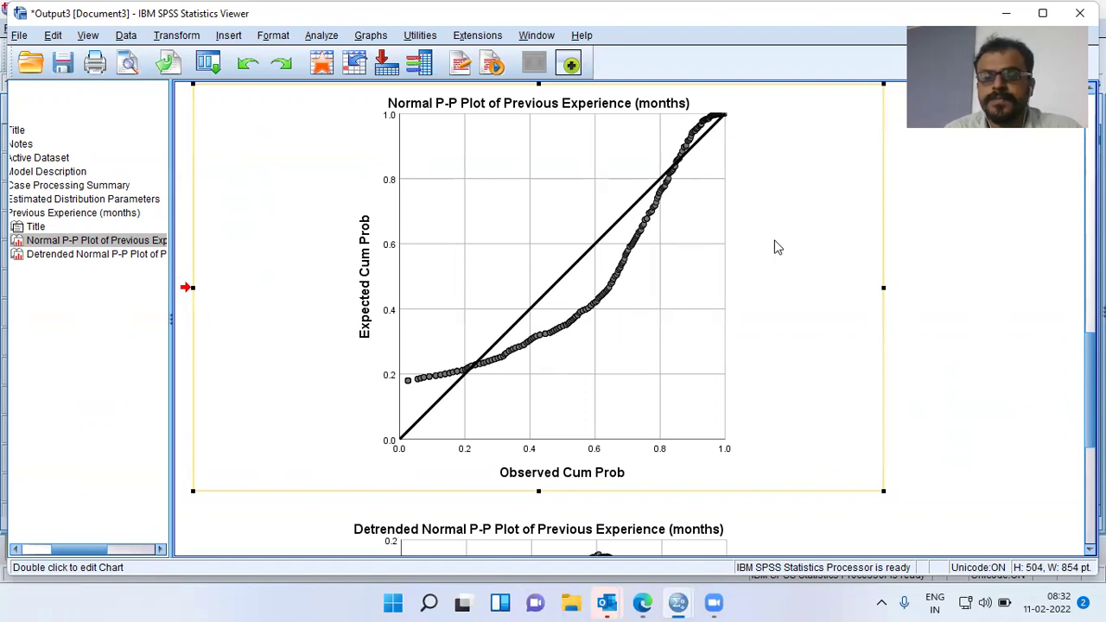
pyautogui.click(821, 255)
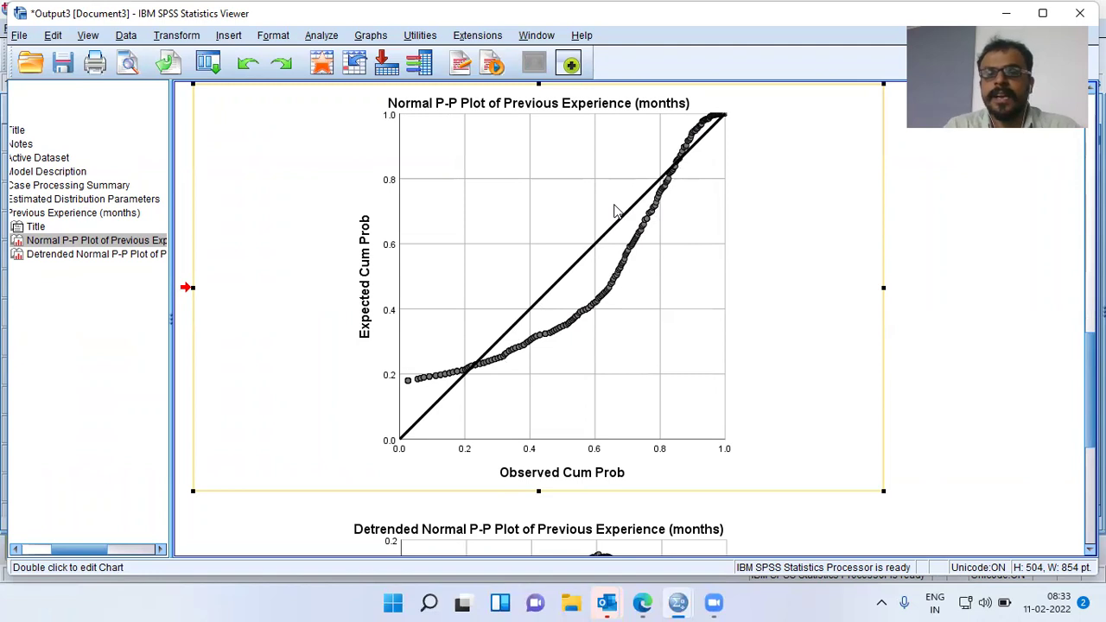
pyautogui.click(760, 223)
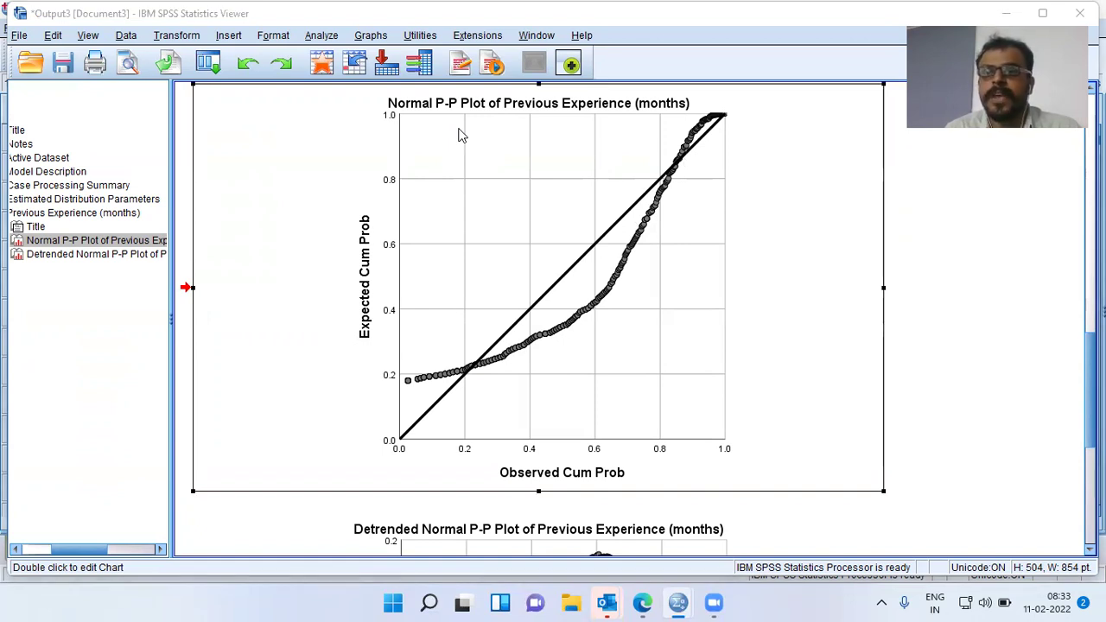
pyautogui.click(748, 495)
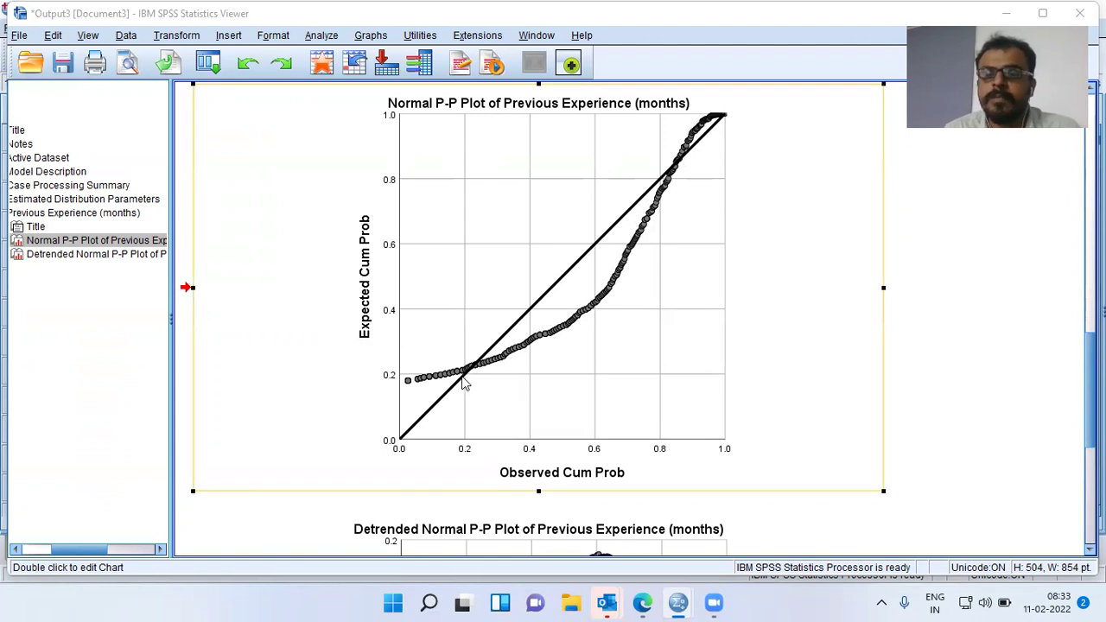
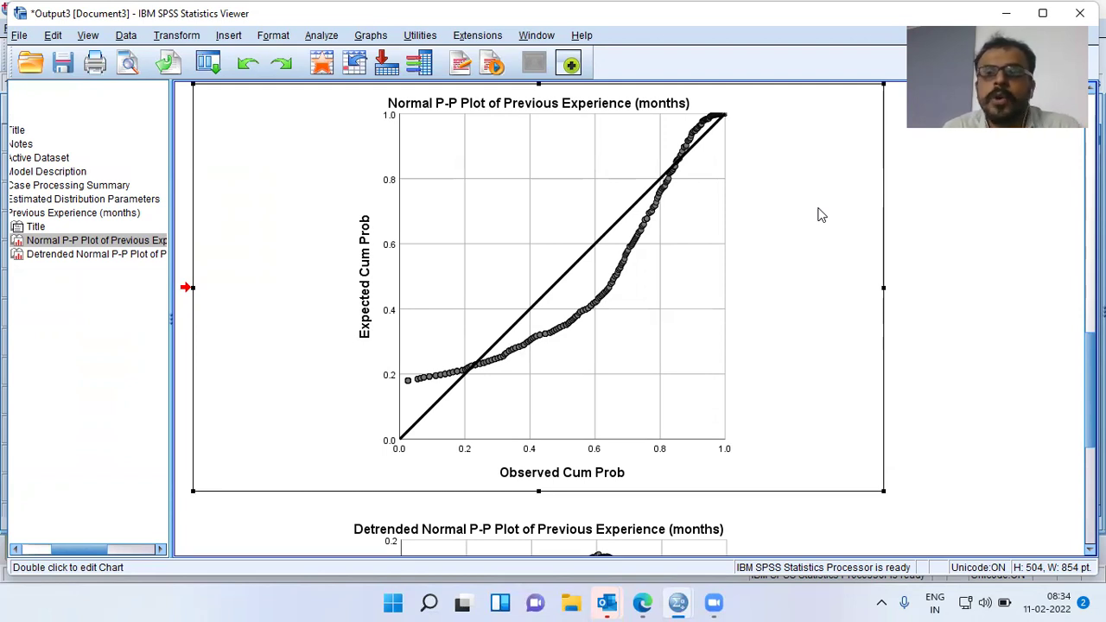
# Step: Recall the P-P Plots analysis for Previous Experience and turn on the natural log transform
pyautogui.click(209, 64)
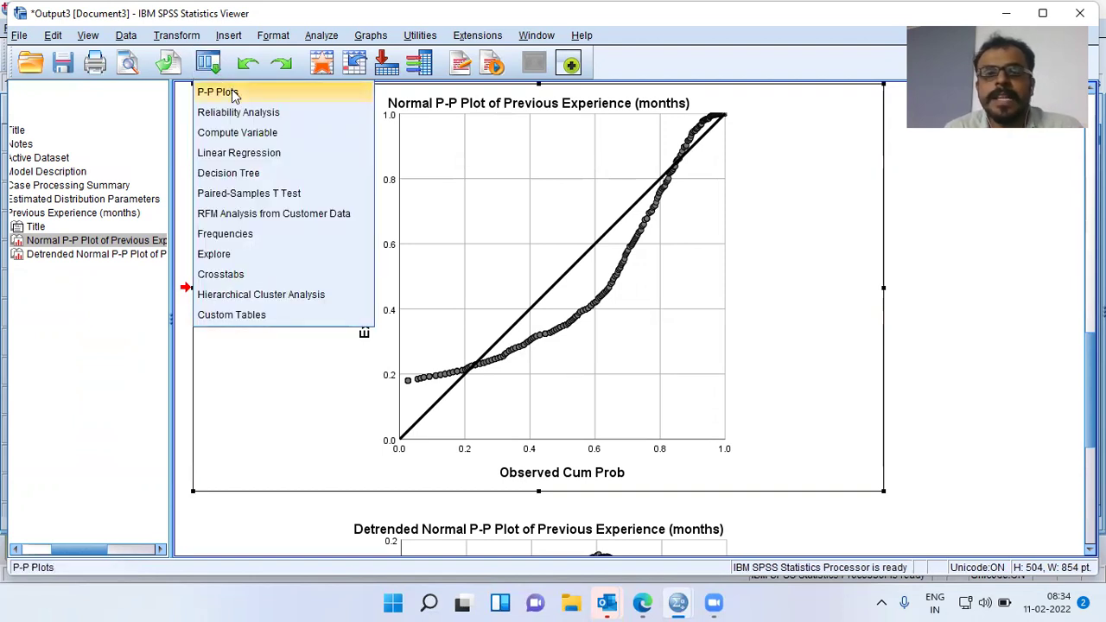
pyautogui.click(217, 93)
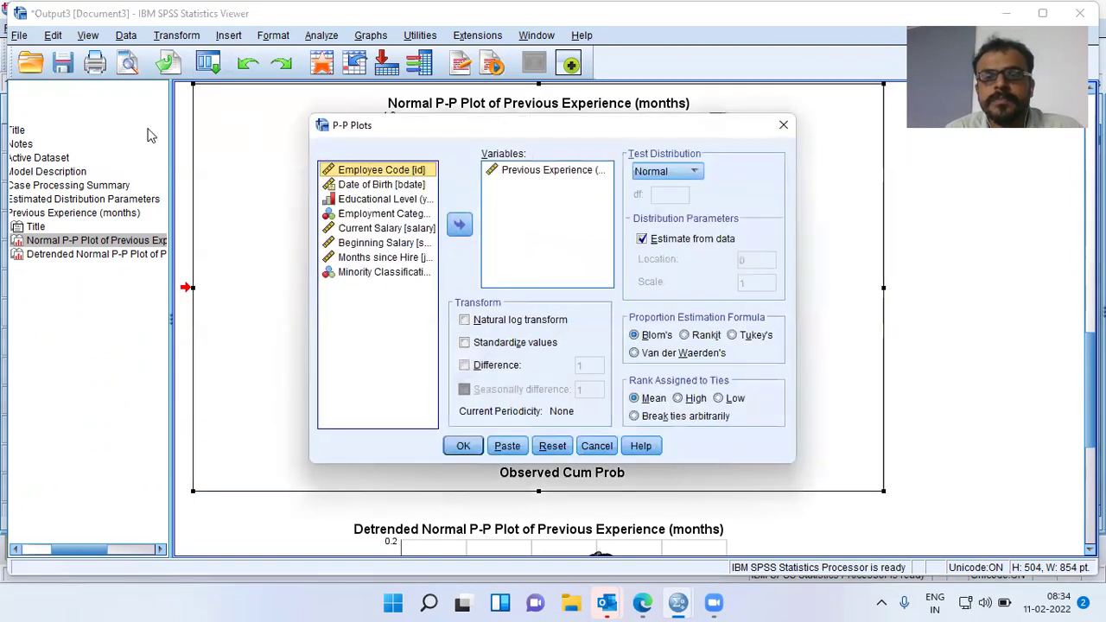
pyautogui.click(508, 172)
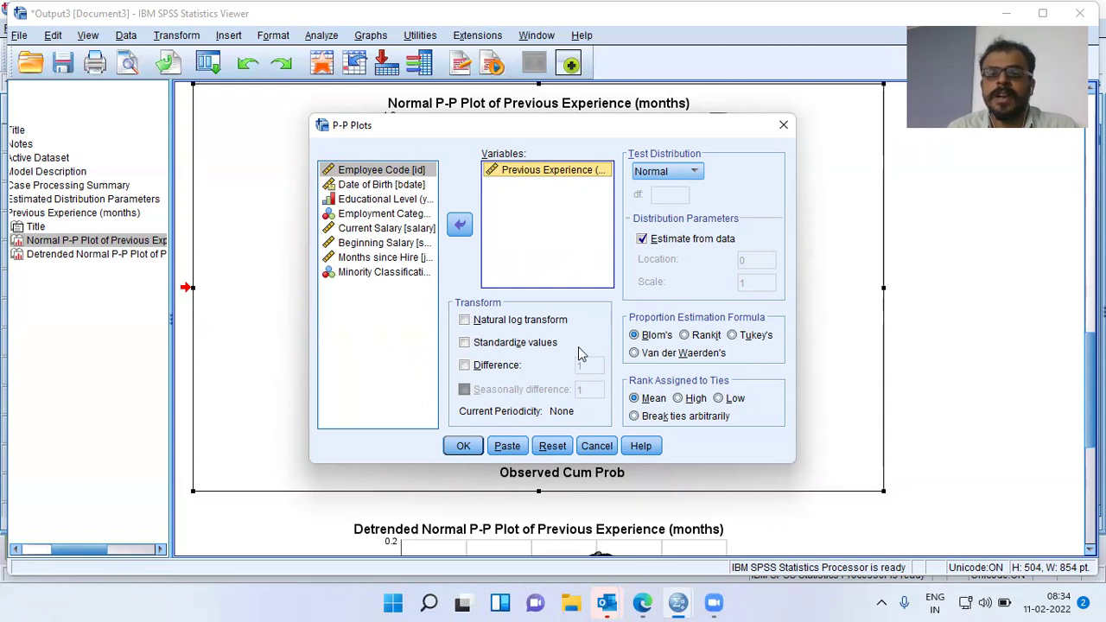
pyautogui.click(465, 320)
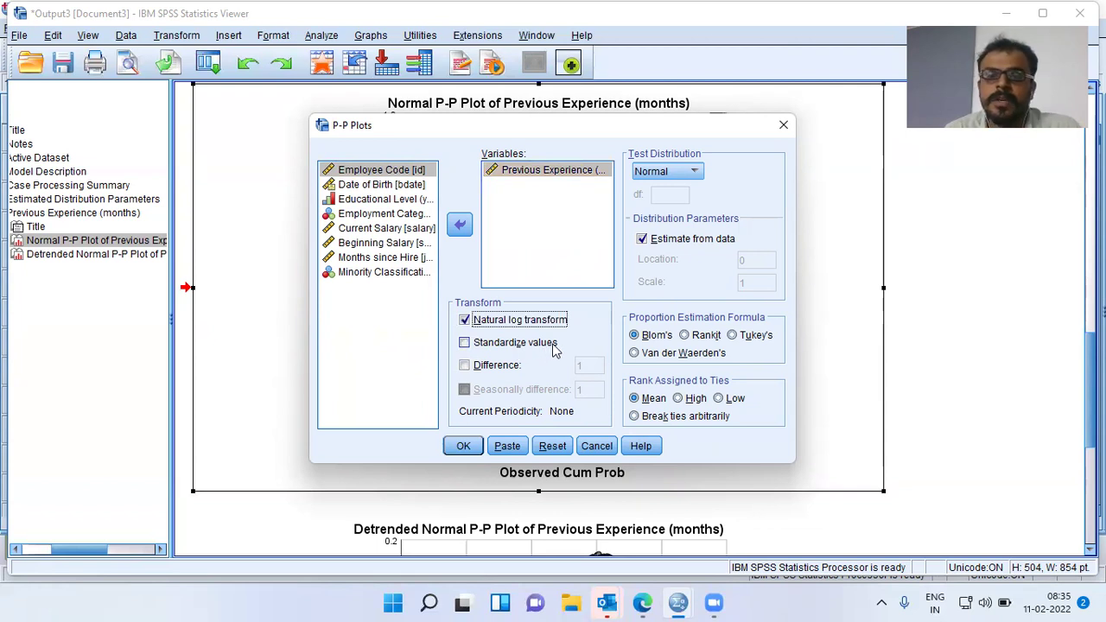
pyautogui.click(465, 343)
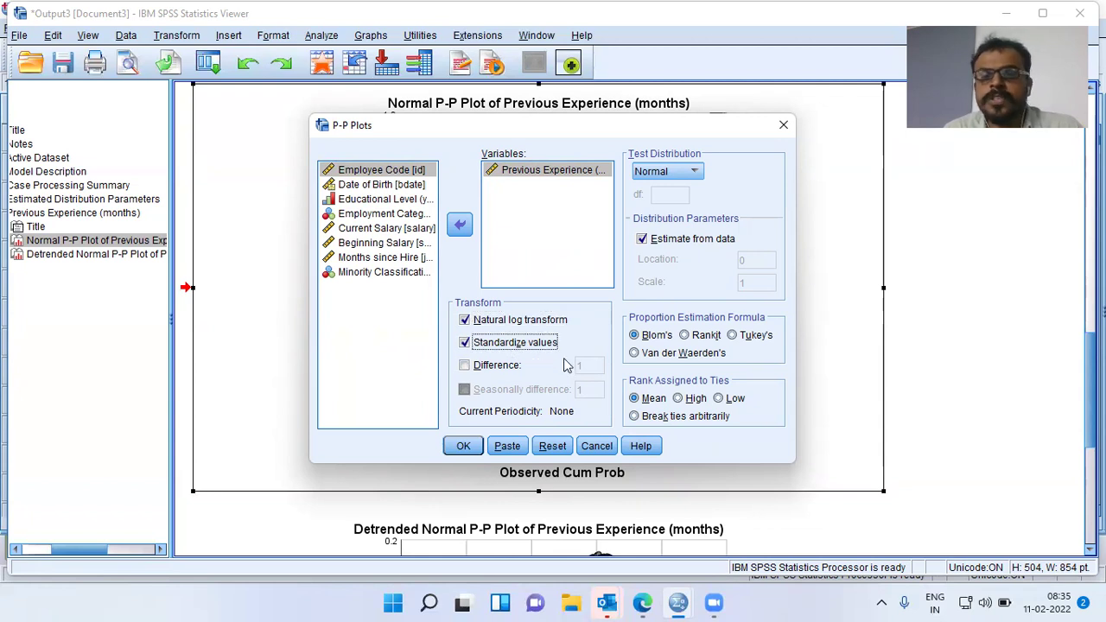
pyautogui.click(465, 366)
pyautogui.click(465, 367)
pyautogui.click(465, 344)
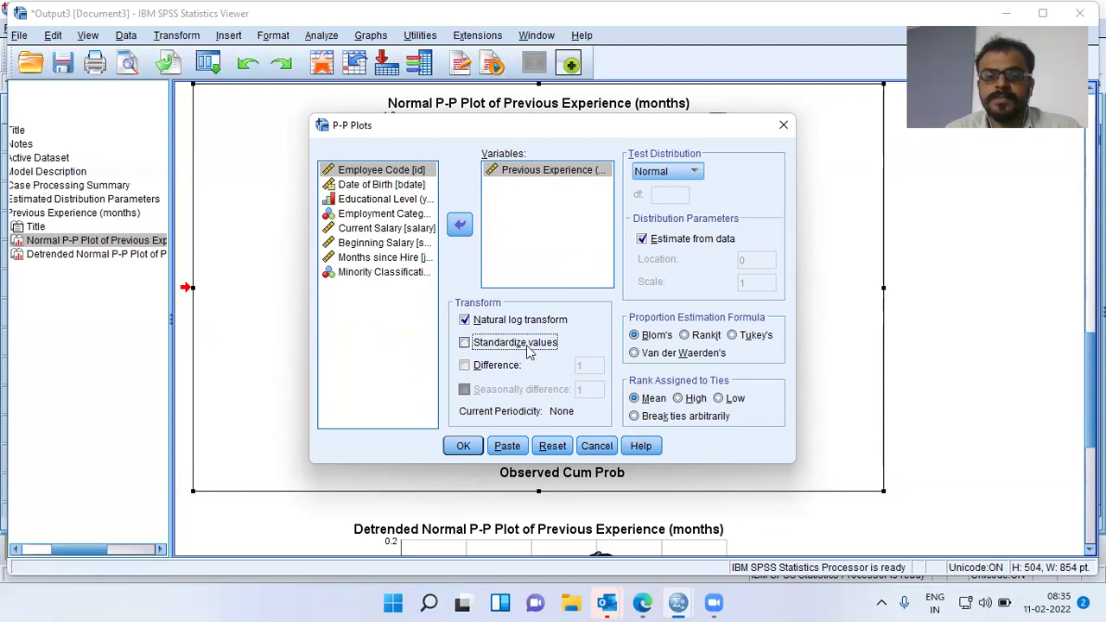
# Step: Generate the log-transformed P-P plot for Previous Experience and bring its Normal P-P Plot into view in the output
pyautogui.click(464, 447)
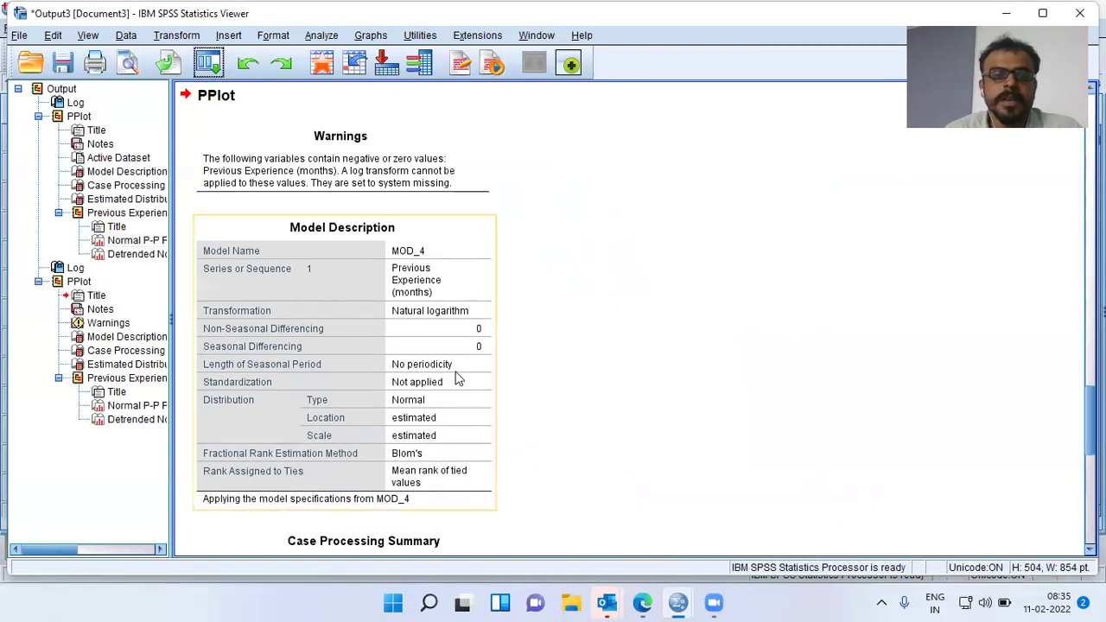
pyautogui.click(144, 409)
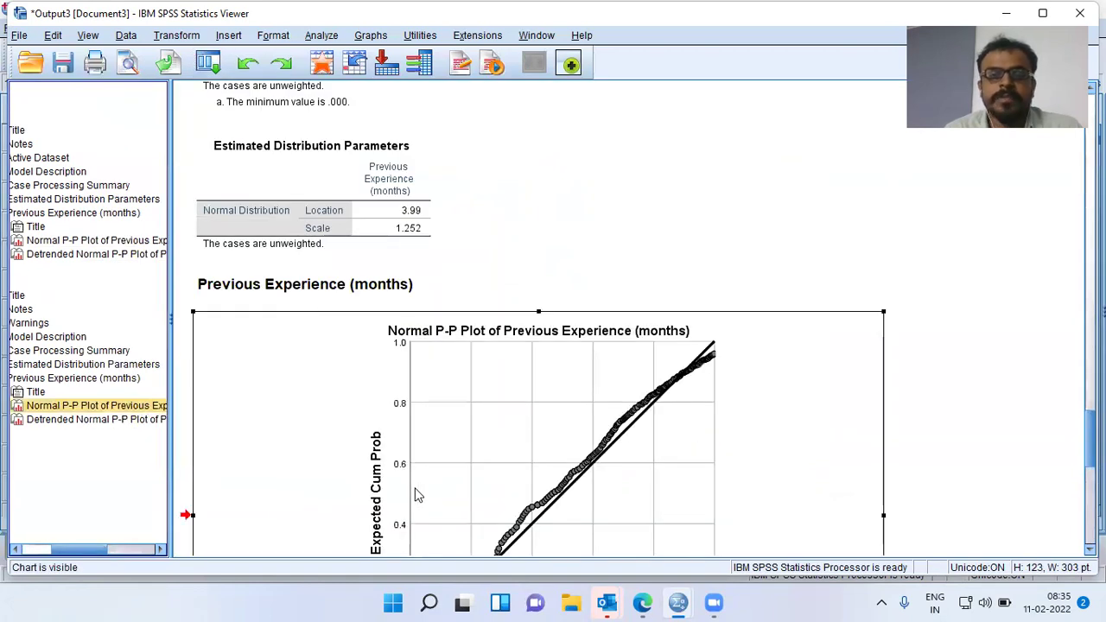
pyautogui.click(481, 427)
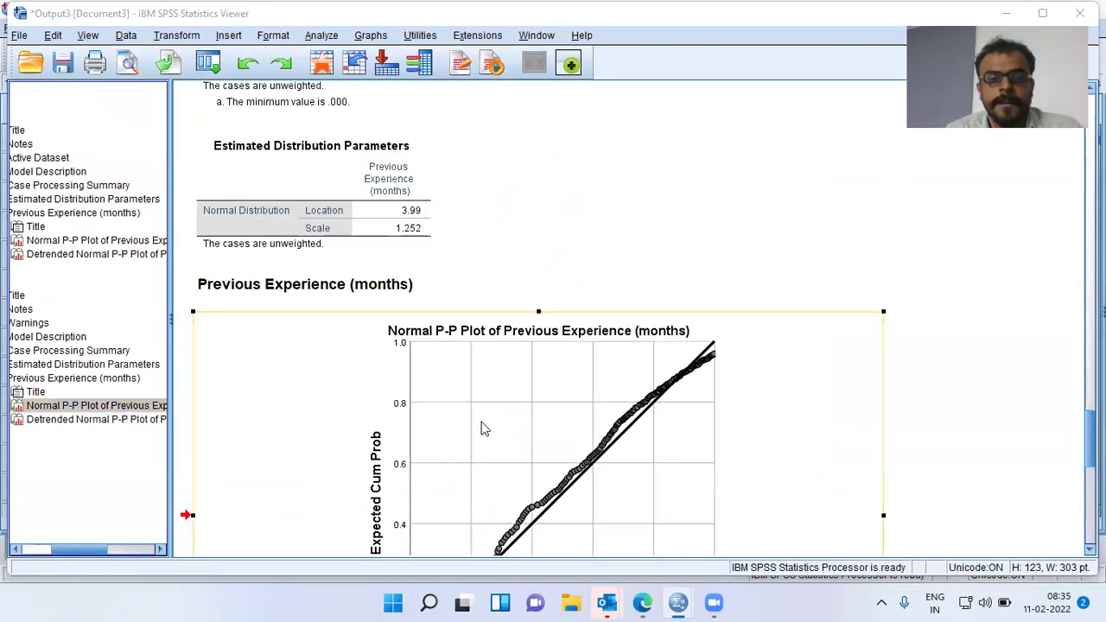
pyautogui.scroll(-3, 482, 427)
pyautogui.scroll(2, 545, 393)
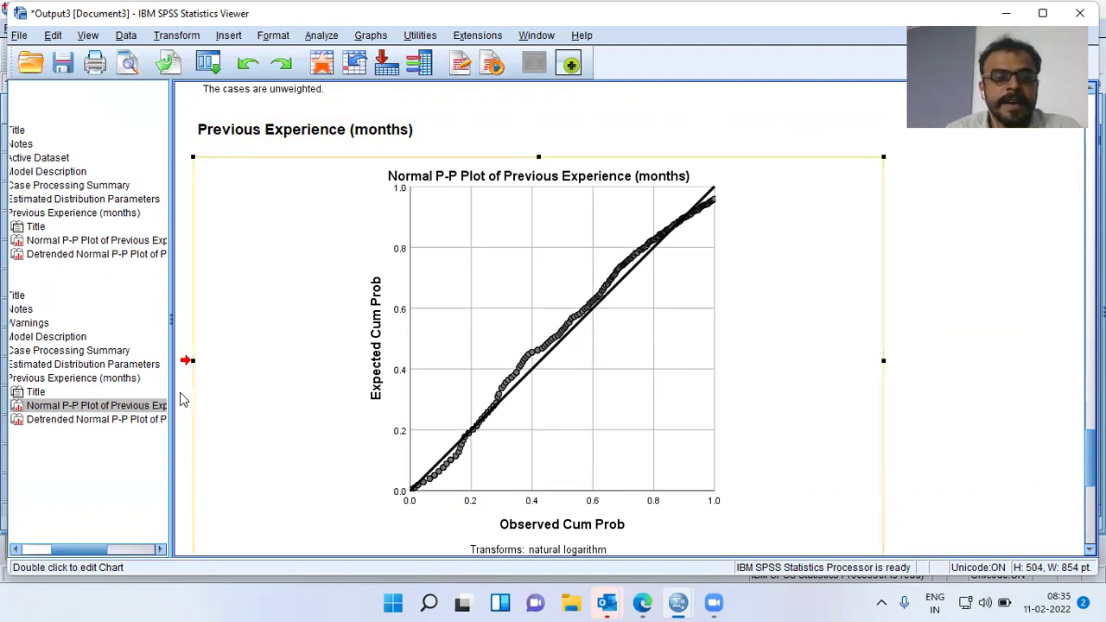
pyautogui.scroll(-2, 267, 397)
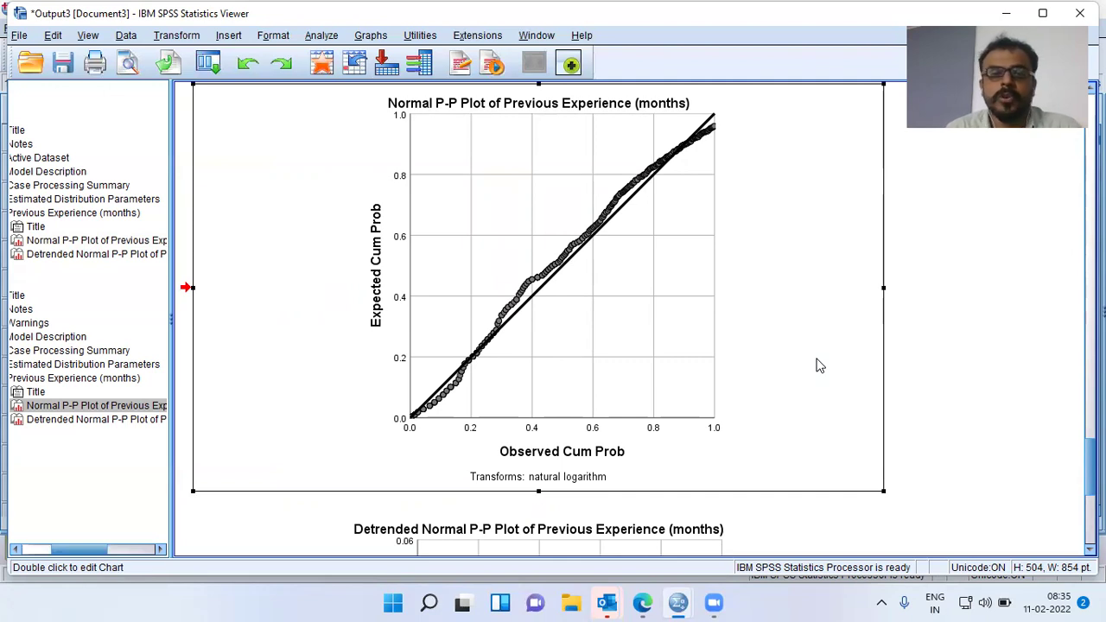
# Step: Compare the original Normal P-P Plot of Previous Experience with the natural-log-transformed one
pyautogui.click(70, 241)
pyautogui.click(215, 282)
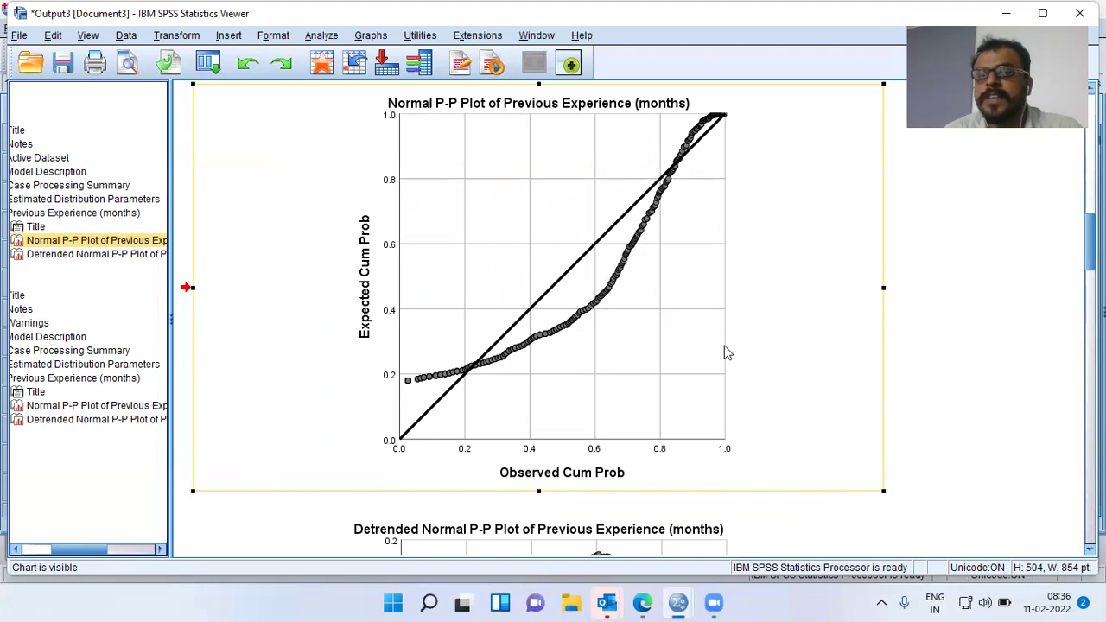
pyautogui.click(797, 353)
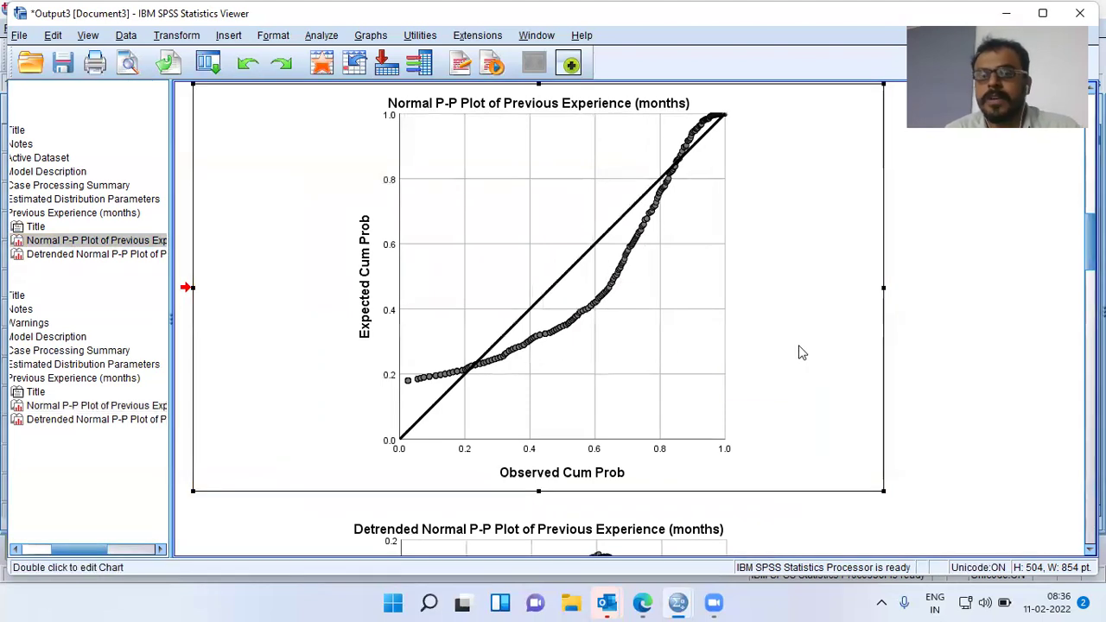
pyautogui.click(102, 408)
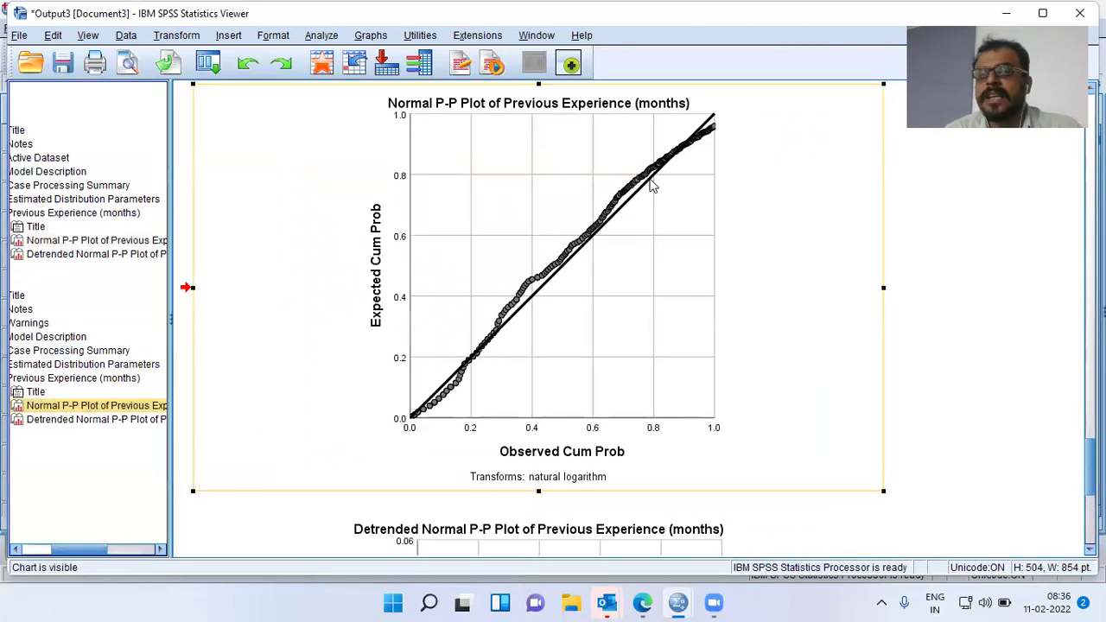
pyautogui.click(767, 297)
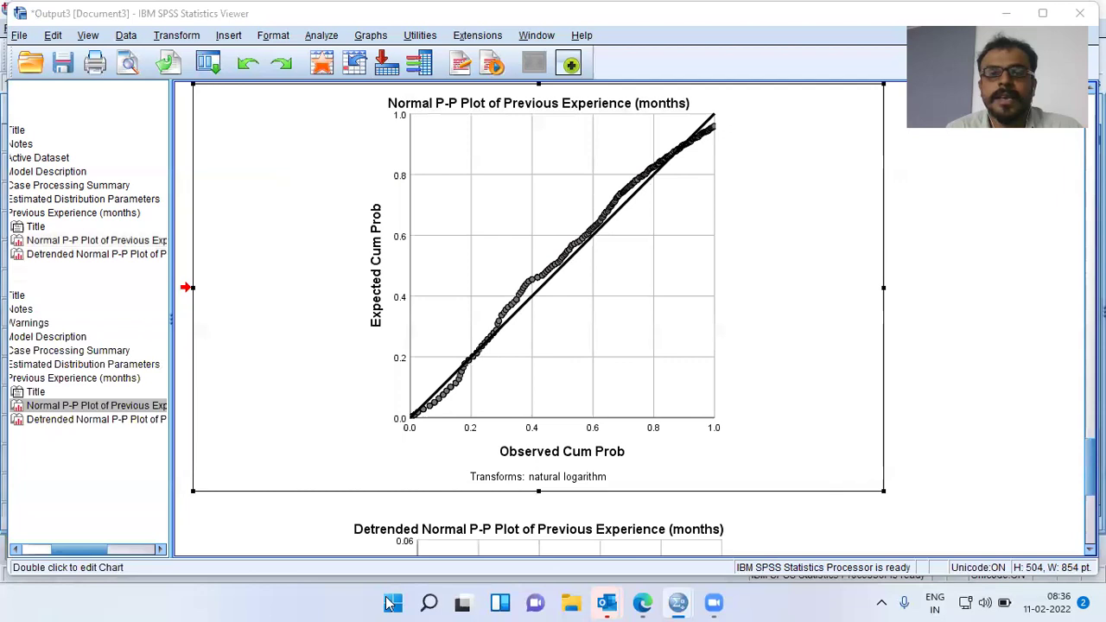
# Step: Start another P-P Plots analysis and turn off the natural log transform
pyautogui.click(322, 35)
pyautogui.moveTo(343, 79)
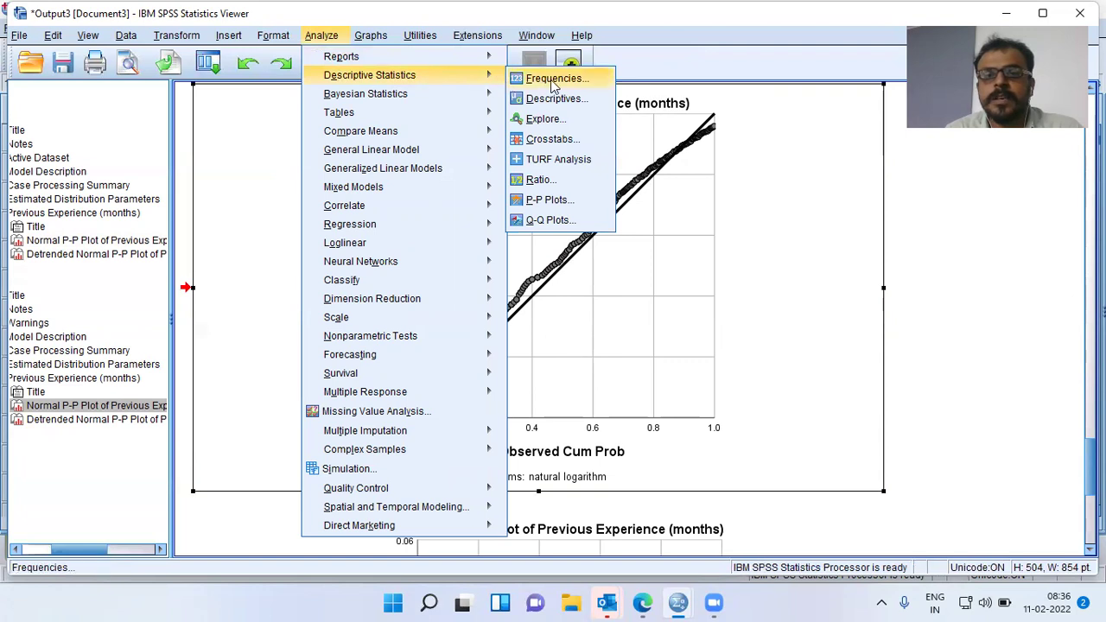
pyautogui.click(571, 201)
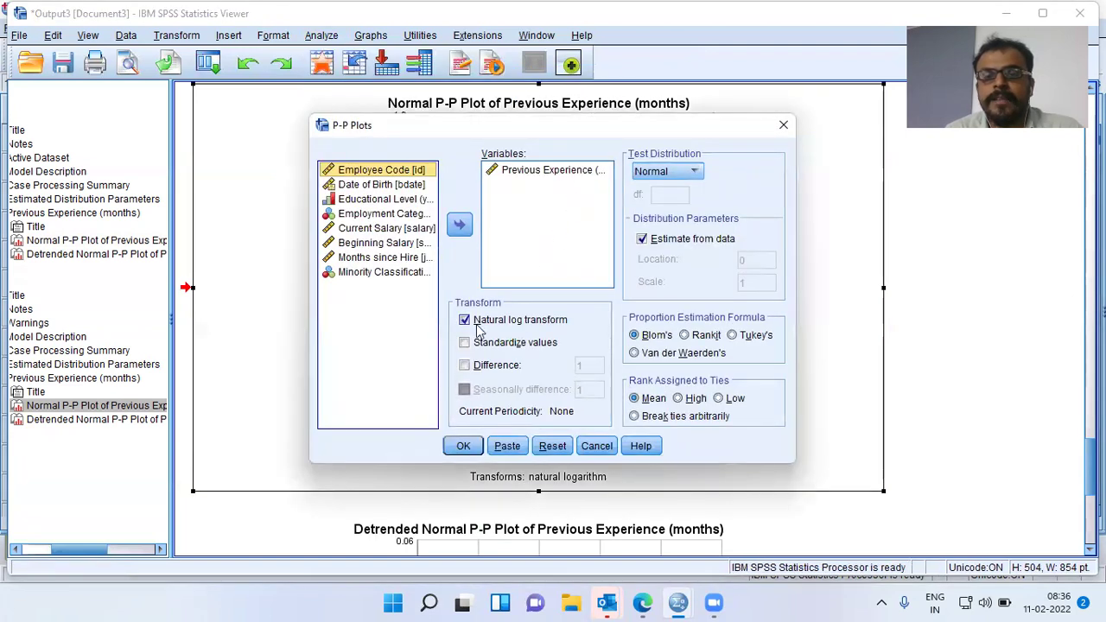
pyautogui.click(465, 320)
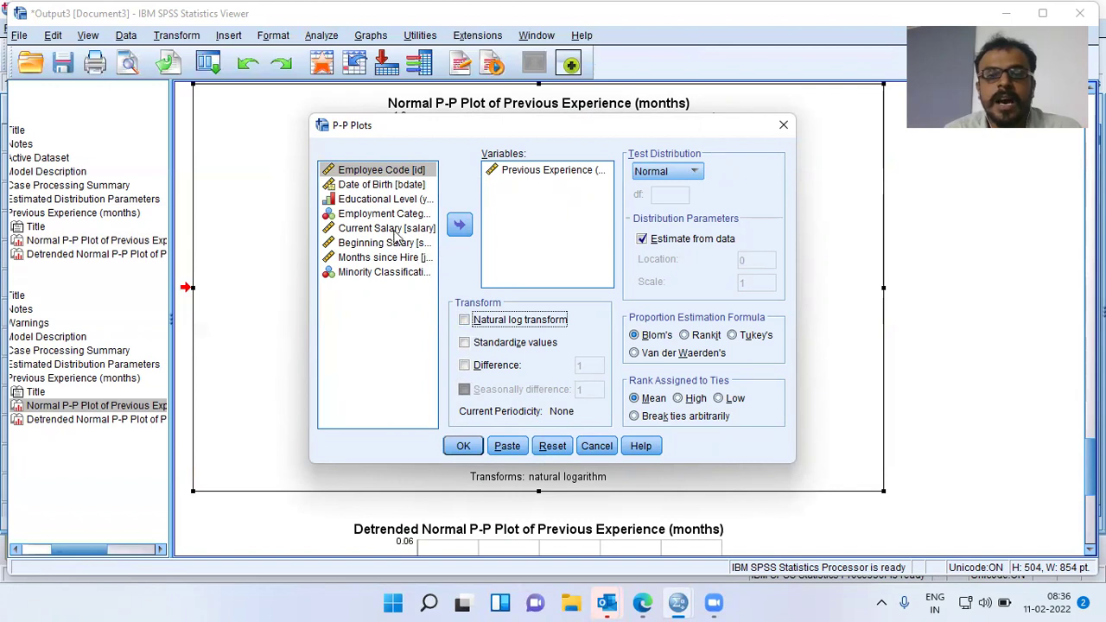
# Step: Add Current Salary, Beginning Salary and Months since Hire to the P-P plot variables alongside Previous Experience
pyautogui.click(384, 229)
pyautogui.click(459, 225)
pyautogui.click(418, 232)
pyautogui.click(459, 226)
pyautogui.click(399, 228)
pyautogui.click(459, 229)
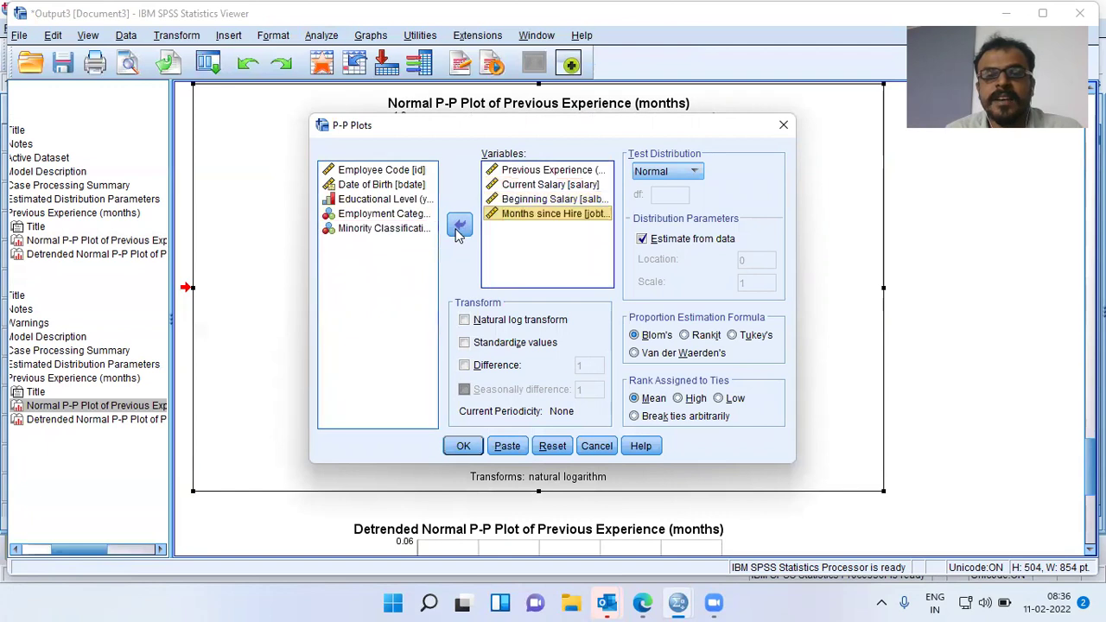
pyautogui.click(528, 172)
pyautogui.click(531, 185)
pyautogui.click(532, 200)
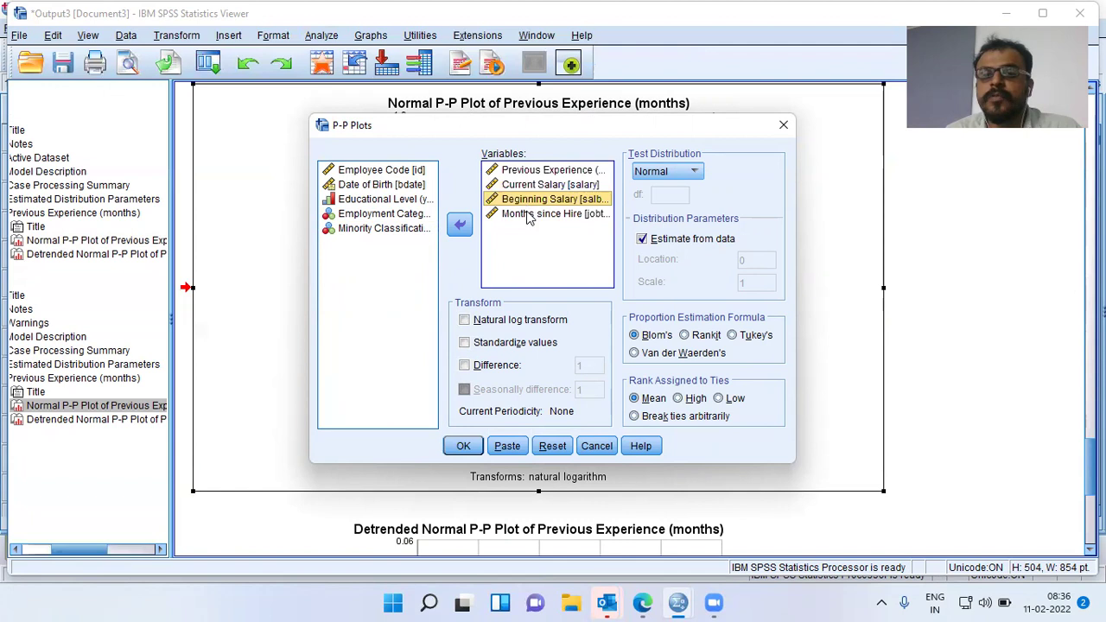
pyautogui.click(532, 213)
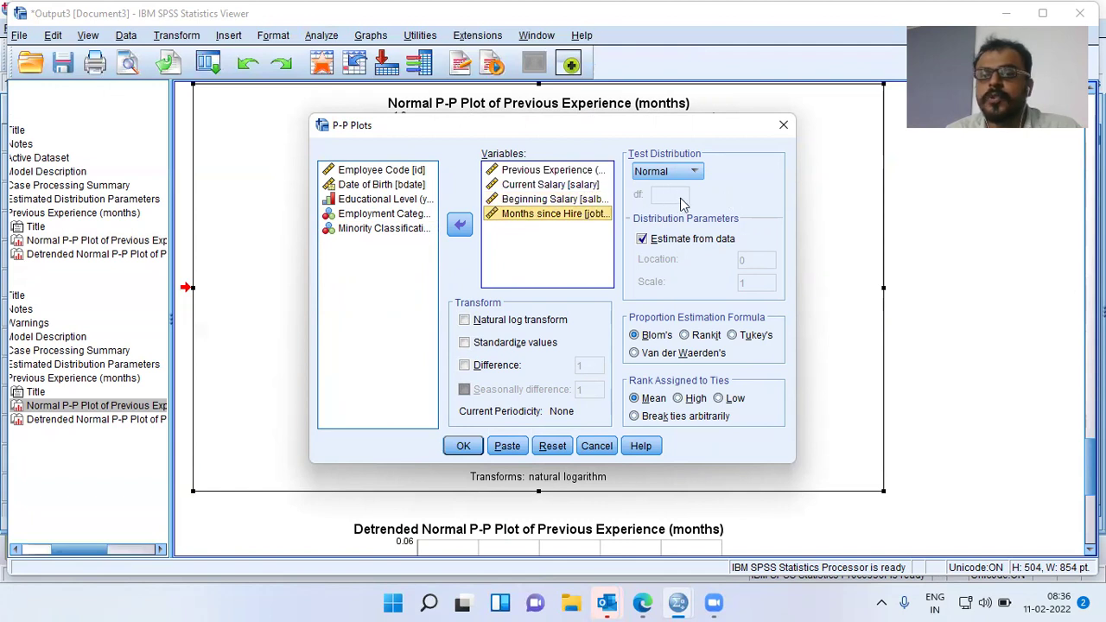
# Step: Generate the normal P-P plots for all four variables and view the new Previous Experience plot in the output
pyautogui.click(464, 446)
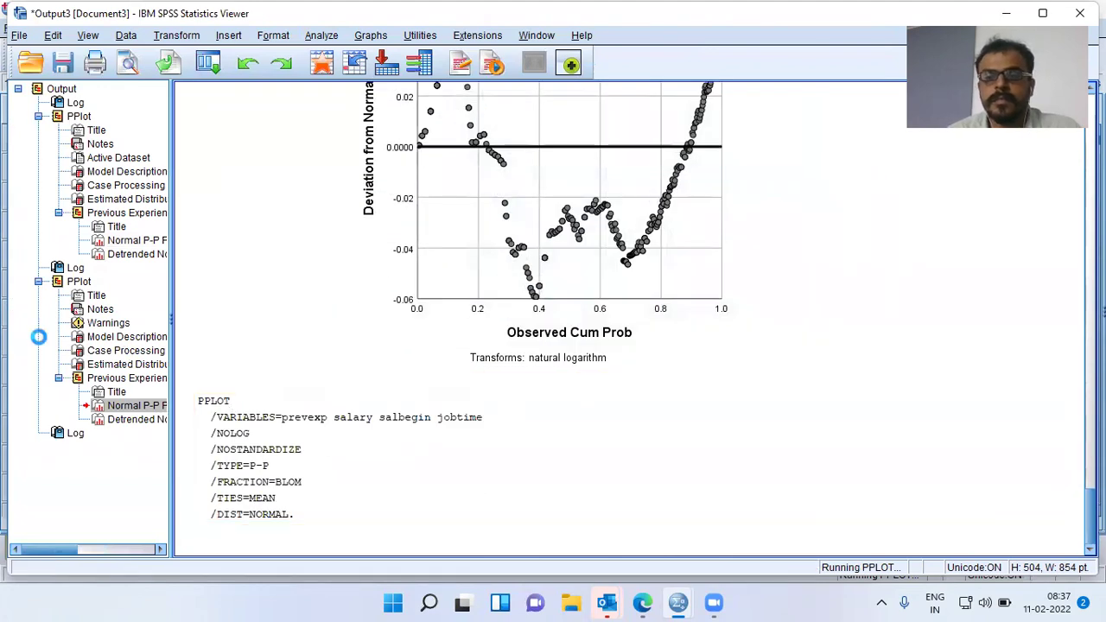
pyautogui.scroll(-3, 384, 343)
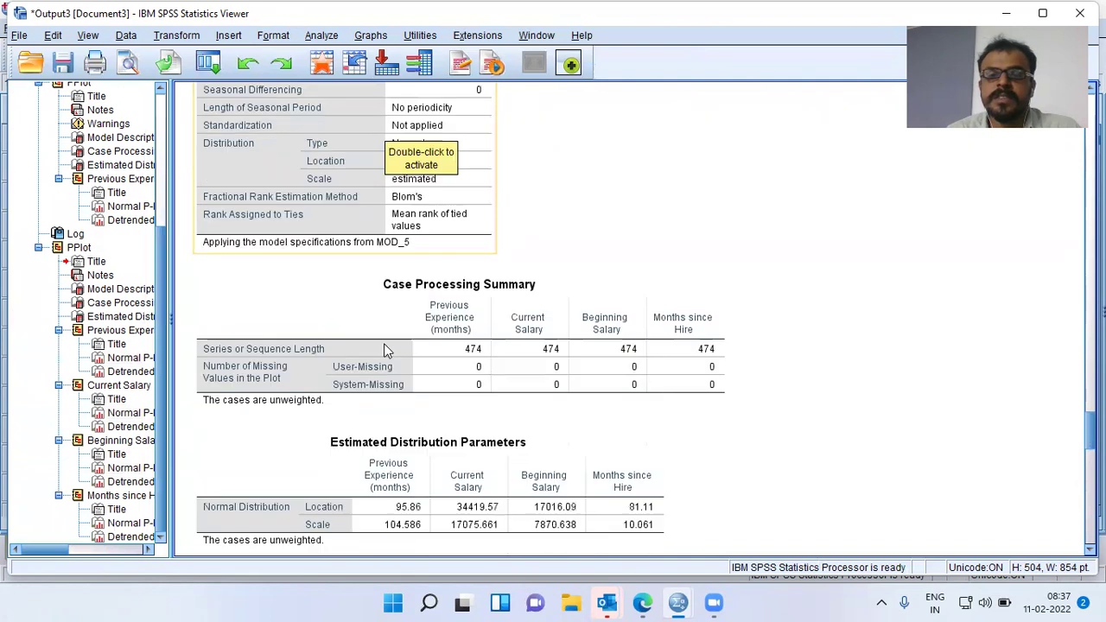
pyautogui.scroll(-8, 384, 343)
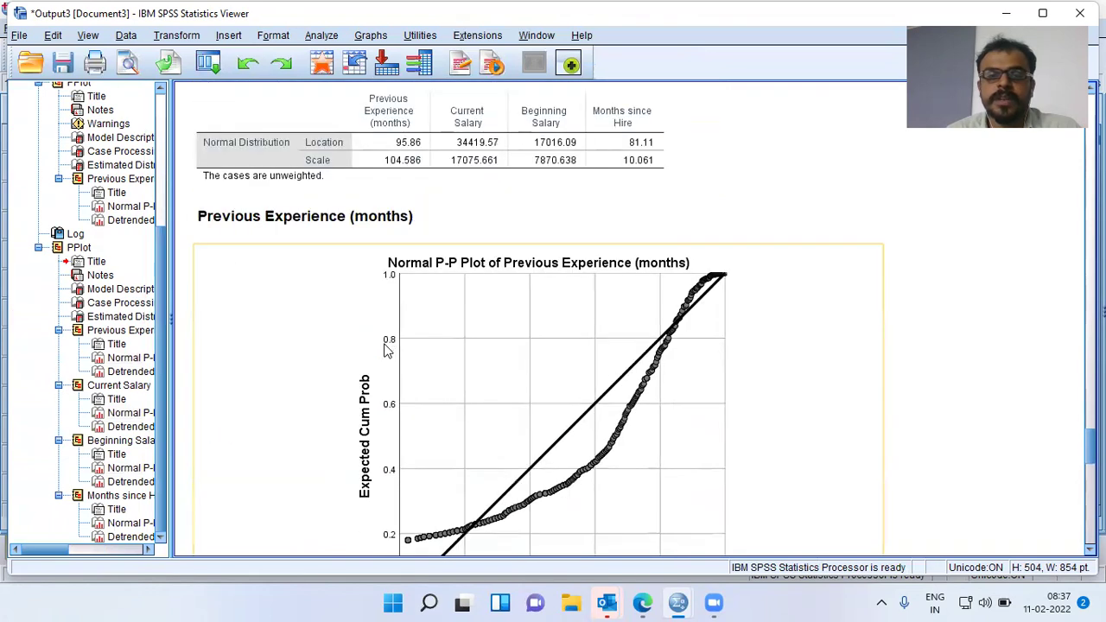
pyautogui.scroll(-3, 388, 345)
pyautogui.click(496, 317)
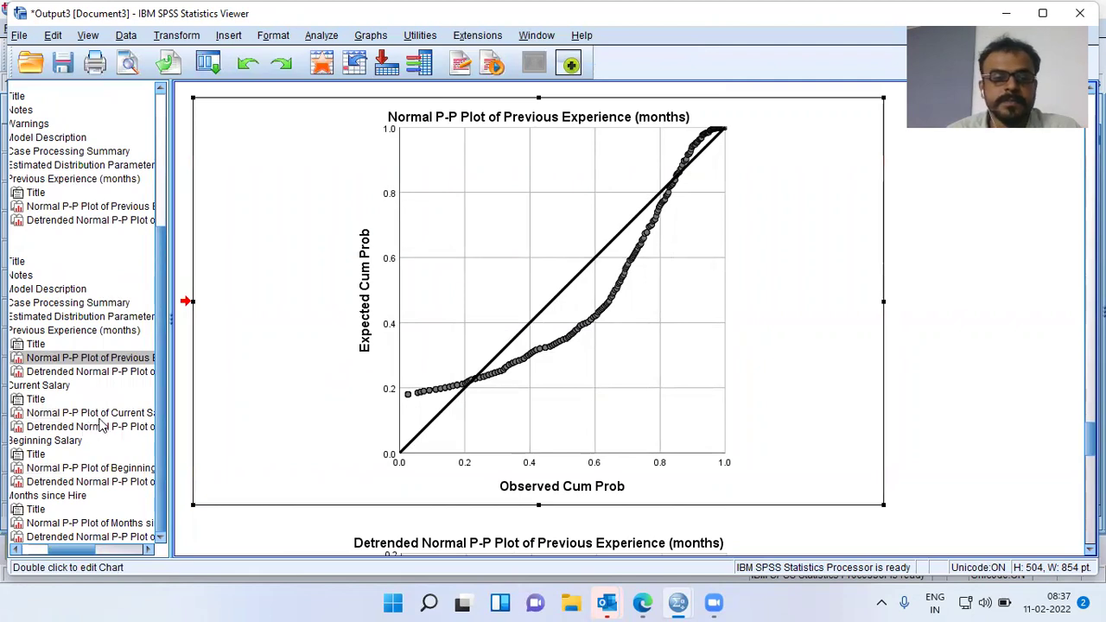
# Step: Examine the Normal P-P Plots of Current Salary and Beginning Salary in the output
pyautogui.click(37, 386)
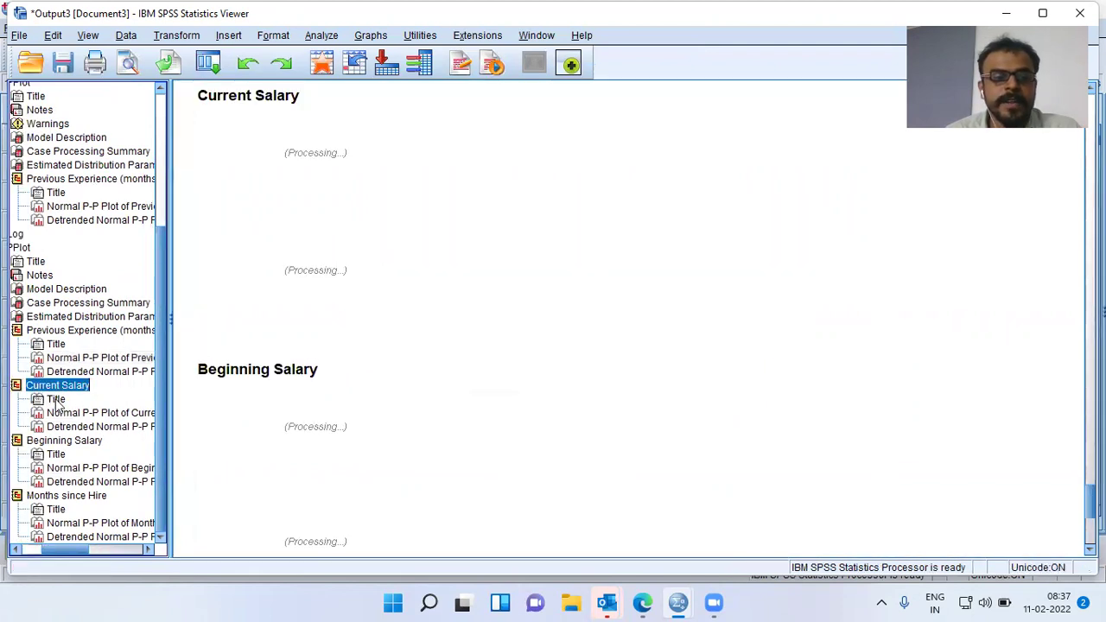
pyautogui.click(60, 413)
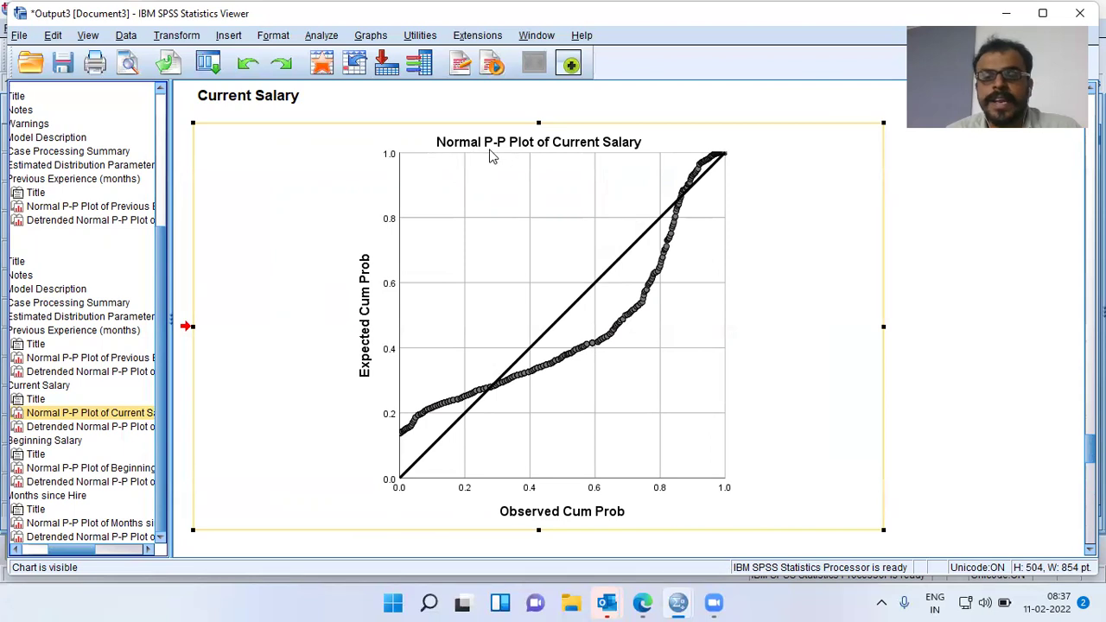
pyautogui.click(425, 516)
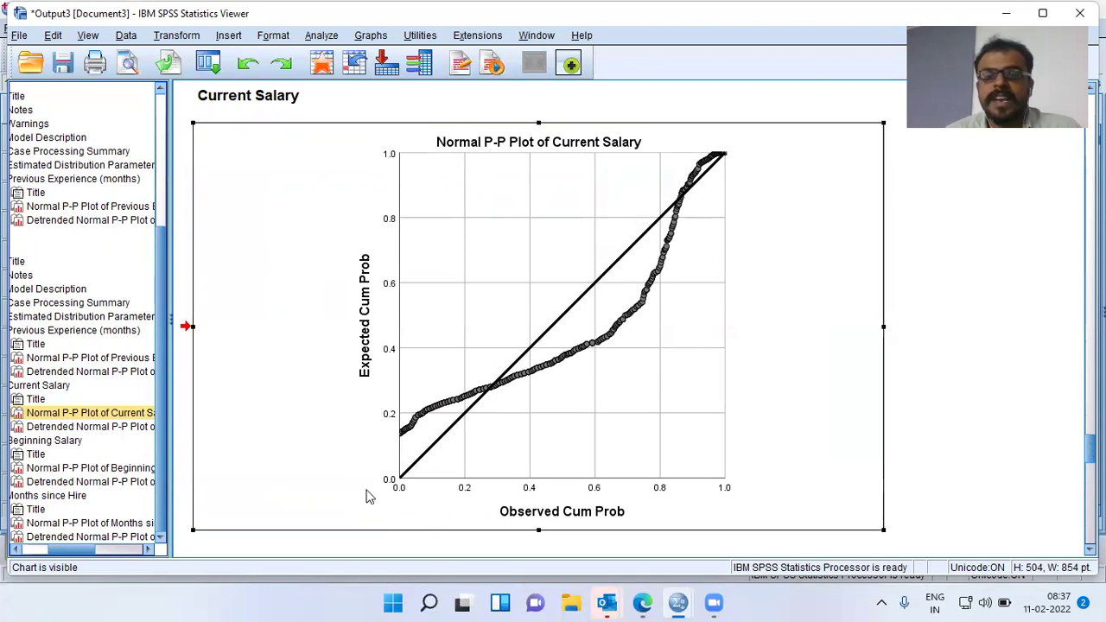
pyautogui.click(477, 415)
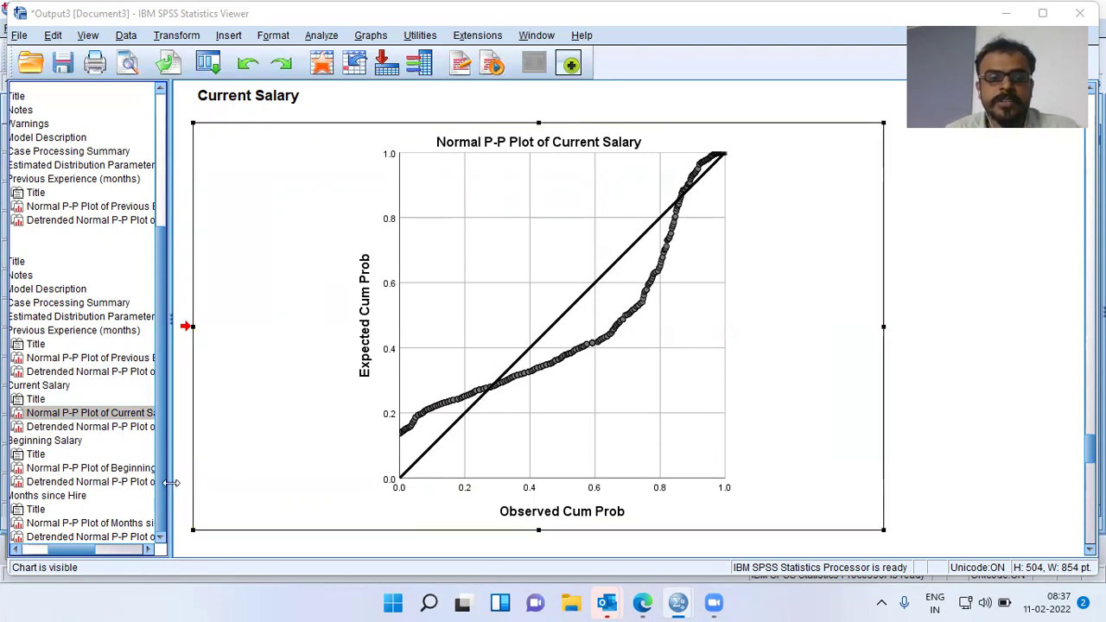
pyautogui.click(71, 470)
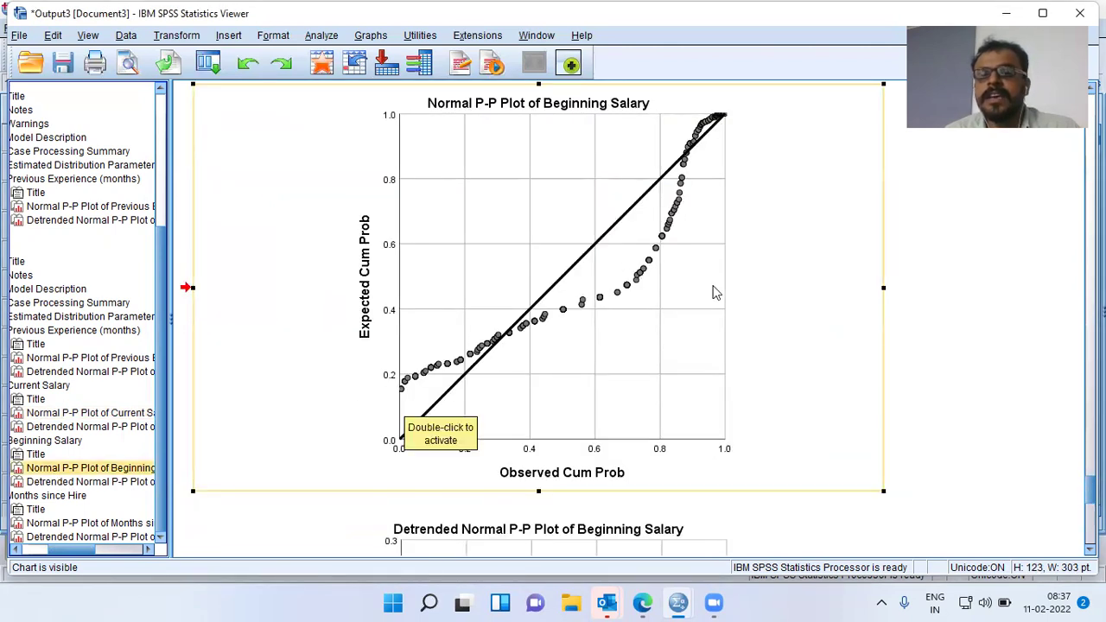
# Step: Finish examining the Normal P-P Plot of Beginning Salary and view the Months since Hire plot in the output
pyautogui.click(753, 311)
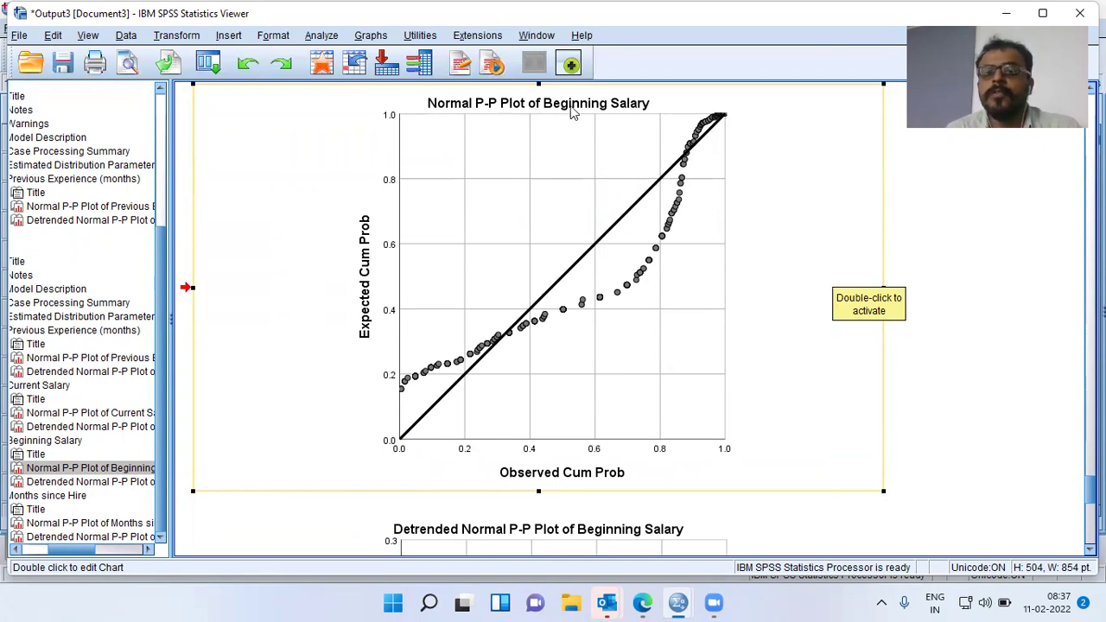
pyautogui.click(923, 413)
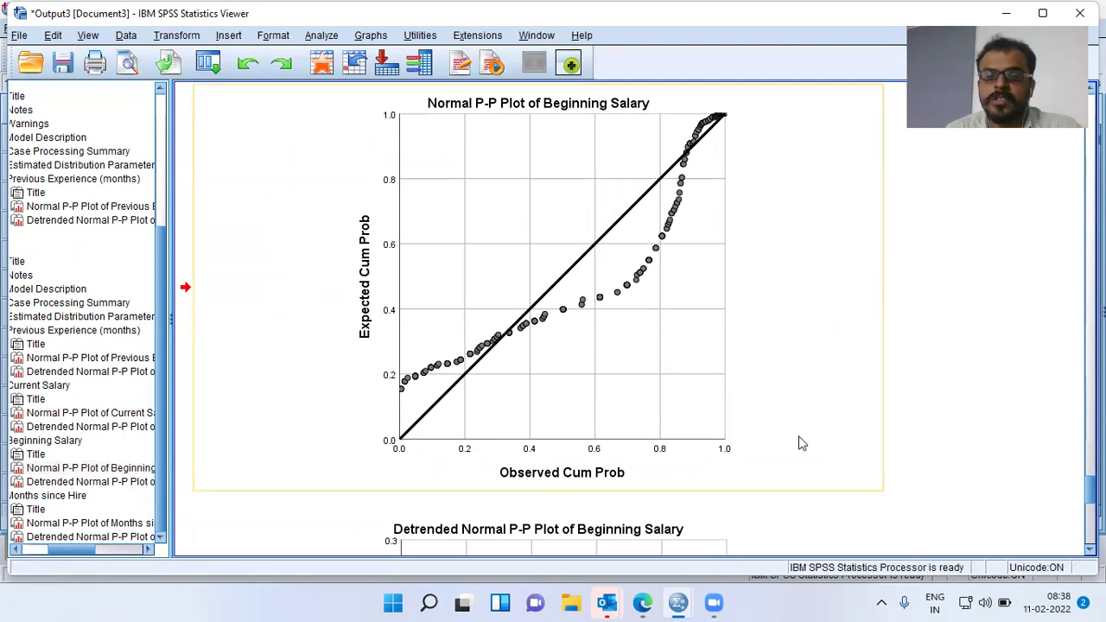
pyautogui.scroll(-10, 766, 434)
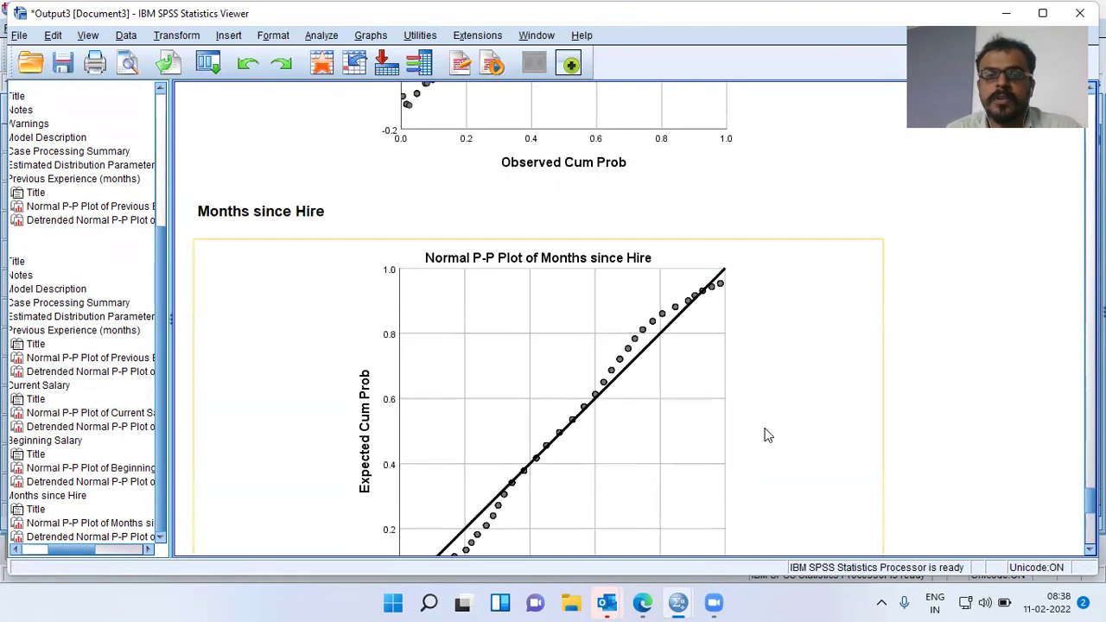
pyautogui.scroll(-2, 765, 434)
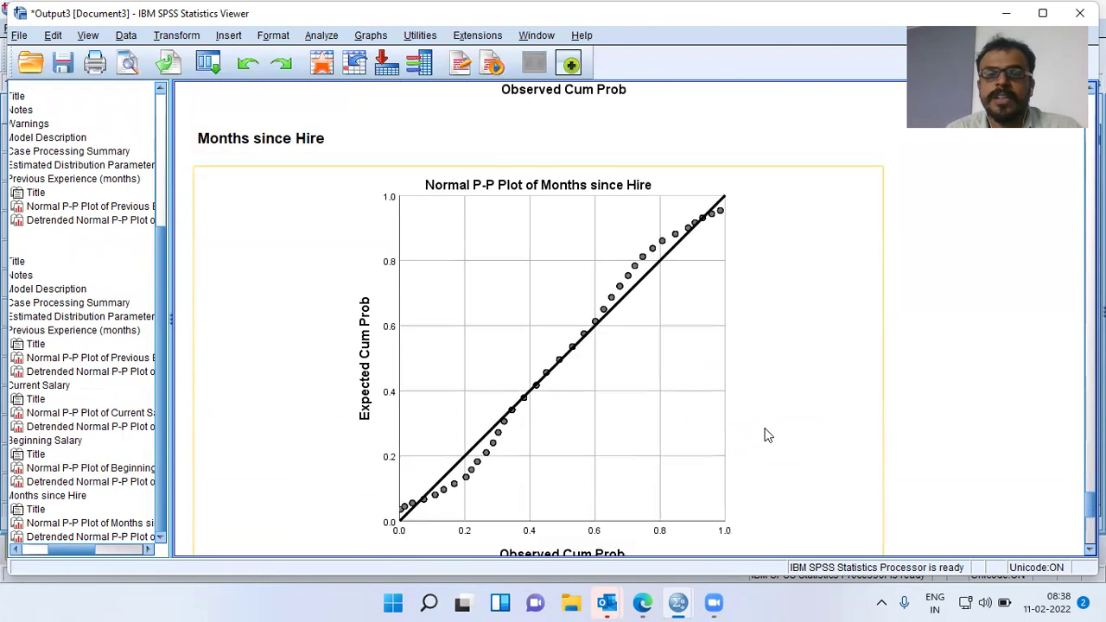
pyautogui.click(599, 406)
pyautogui.scroll(2, 598, 403)
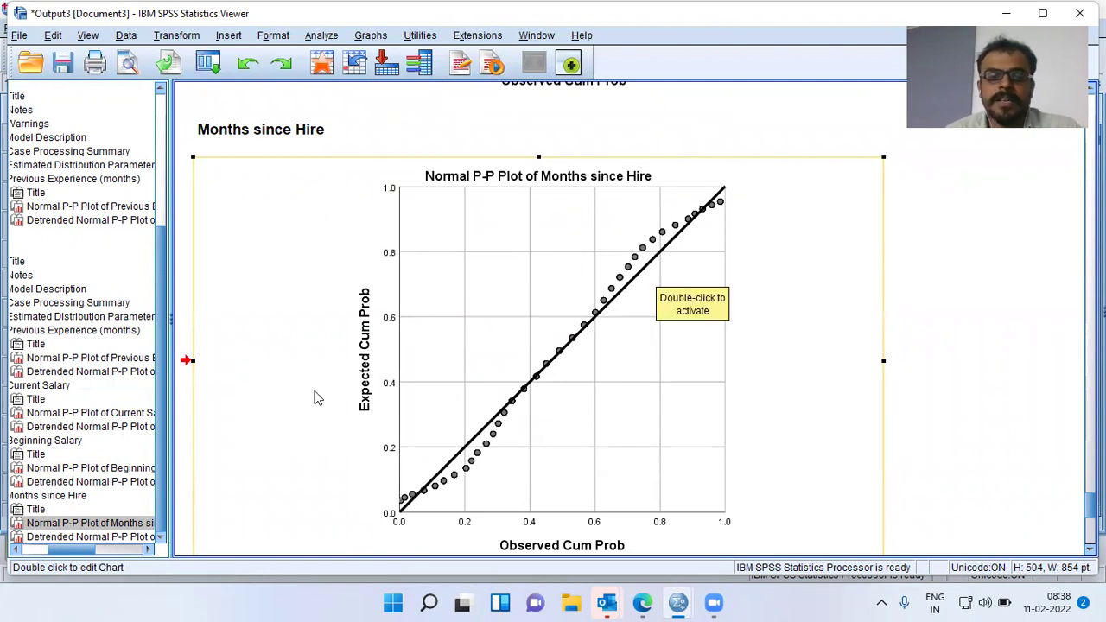
# Step: Compare the untransformed Normal P-P Plots of Current Salary, Beginning Salary and Months since Hire through the output outline
pyautogui.click(101, 416)
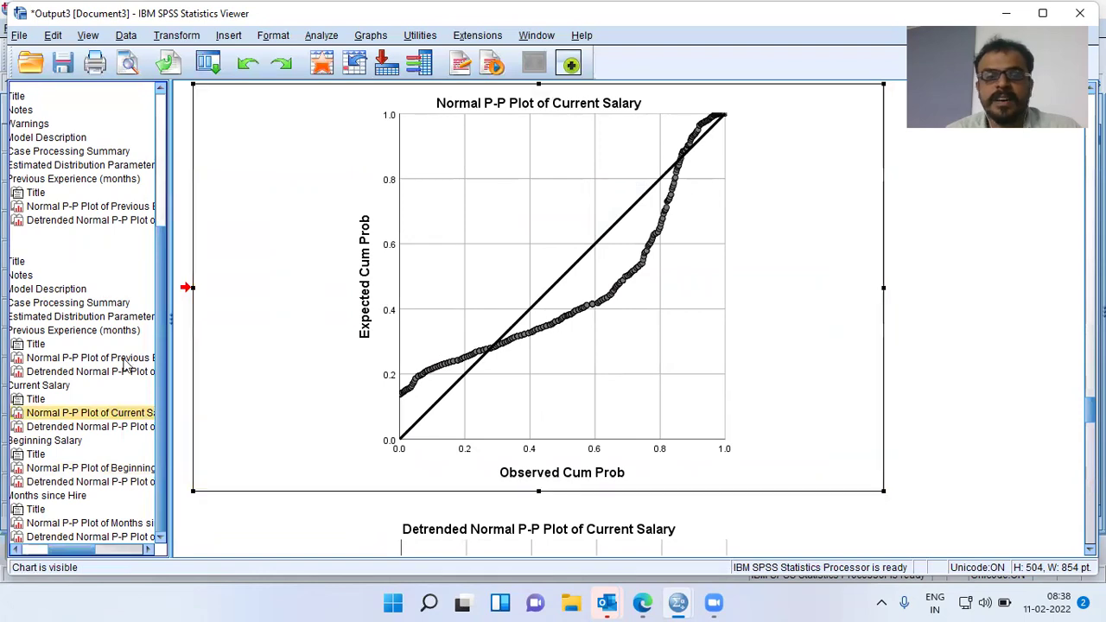
pyautogui.click(98, 468)
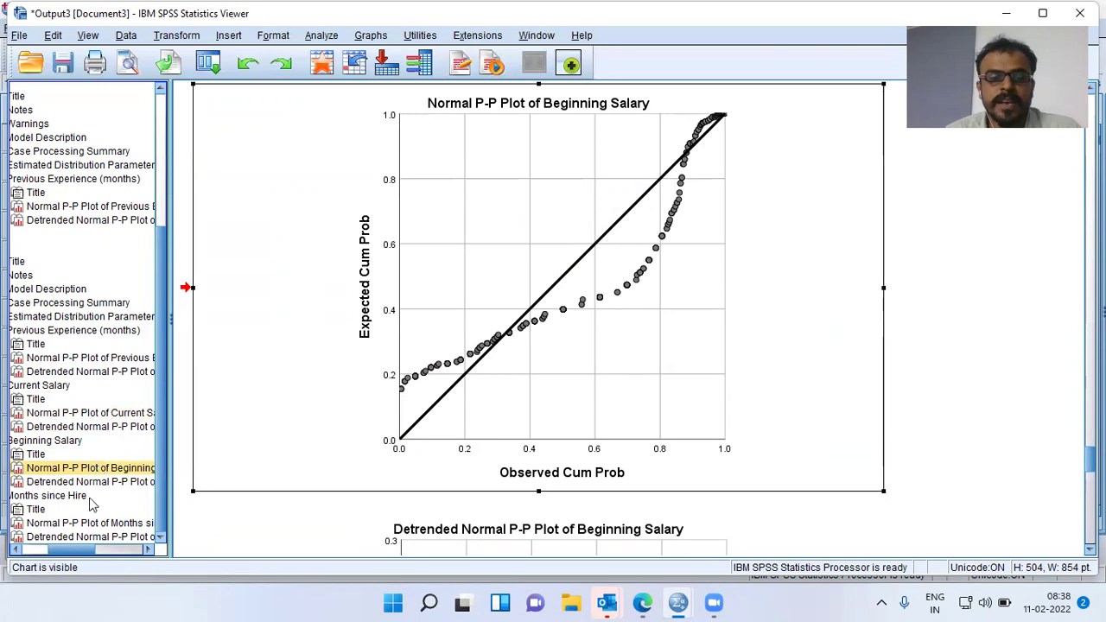
pyautogui.click(86, 524)
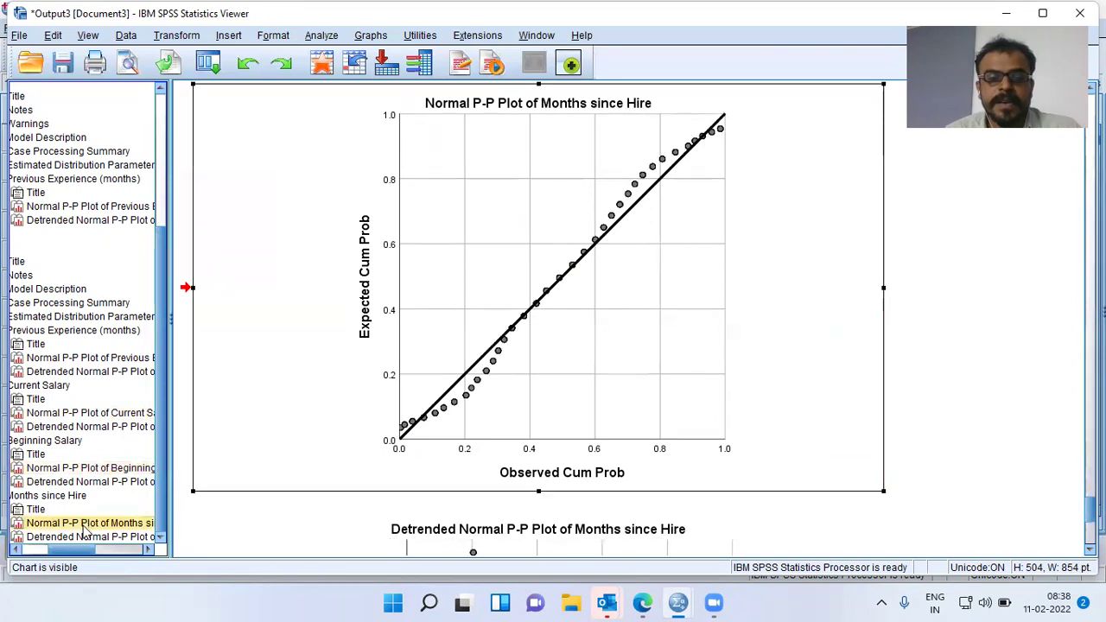
pyautogui.click(573, 403)
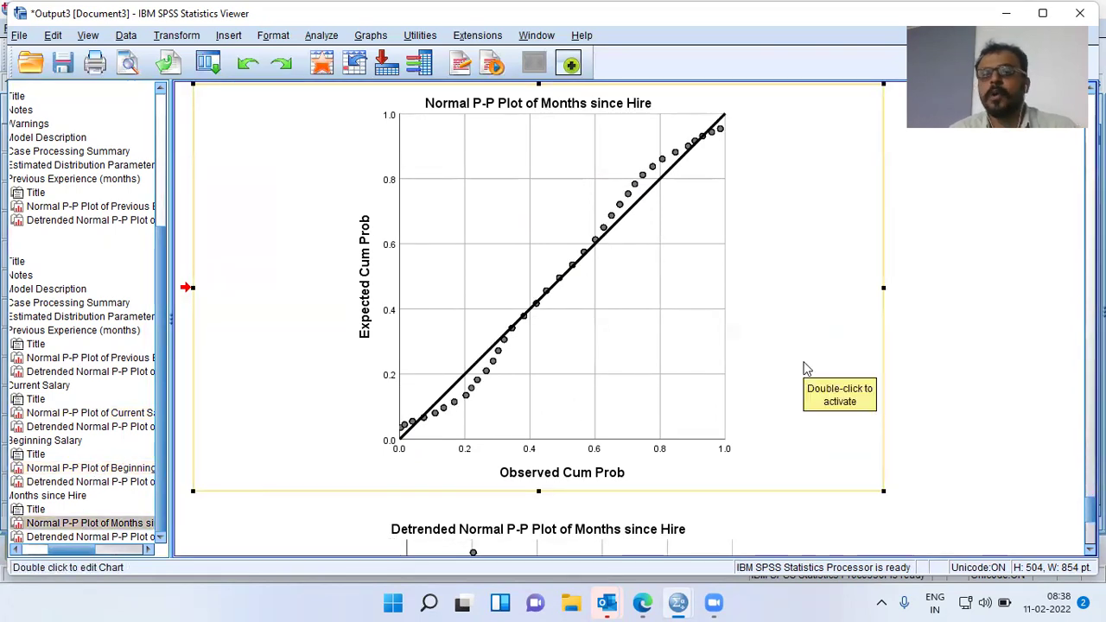
pyautogui.click(941, 231)
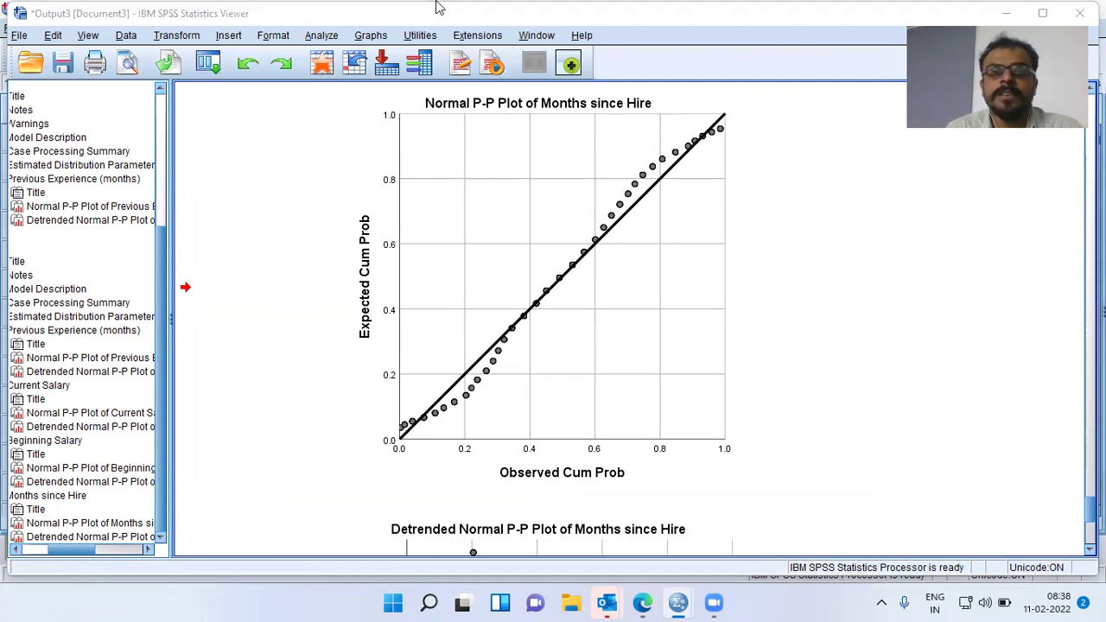
# Step: Rerun the P-P Plots analysis for the same four variables with the natural log transform turned on
pyautogui.click(217, 72)
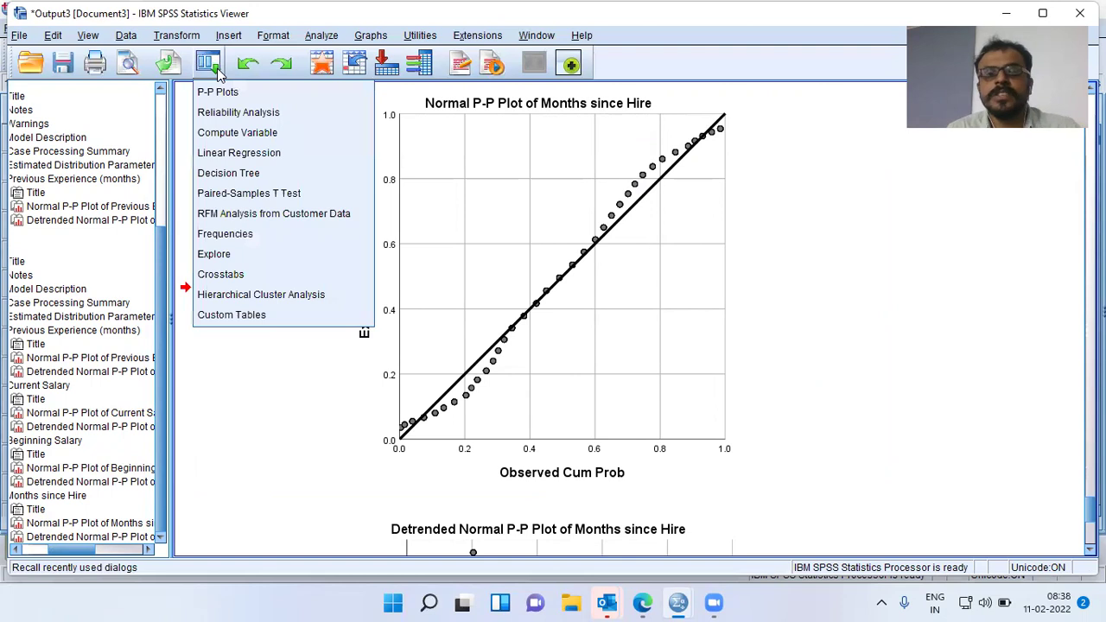
pyautogui.click(256, 91)
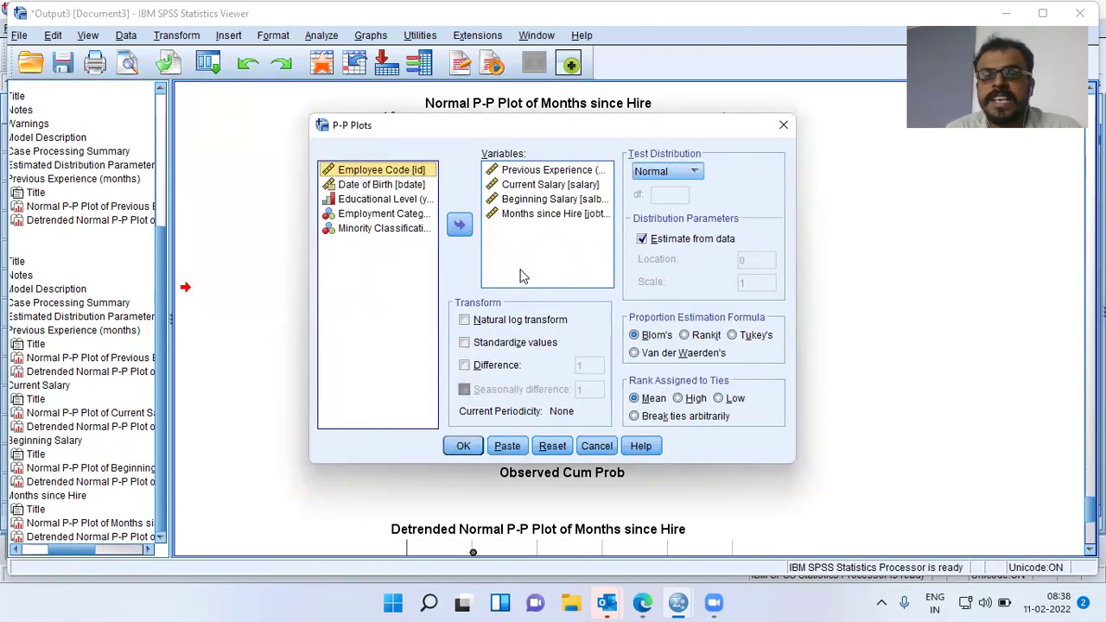
pyautogui.click(464, 320)
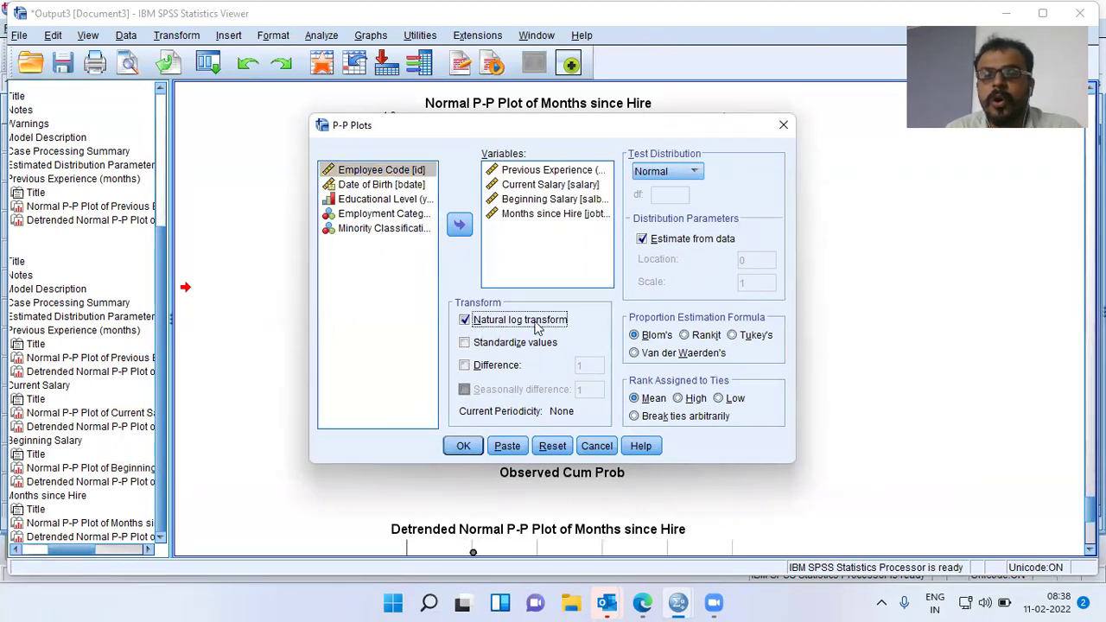
pyautogui.click(464, 453)
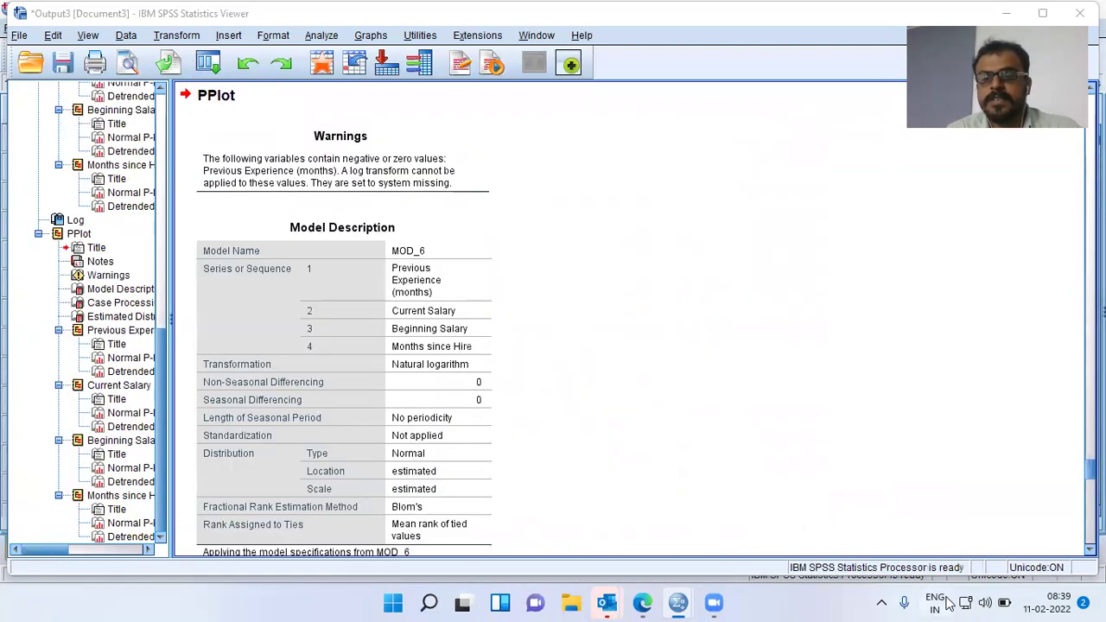
# Step: Examine the log-transformed Normal P-P Plot of Previous Experience (months) in the new output
pyautogui.scroll(-3, 662, 390)
pyautogui.scroll(-6, 460, 372)
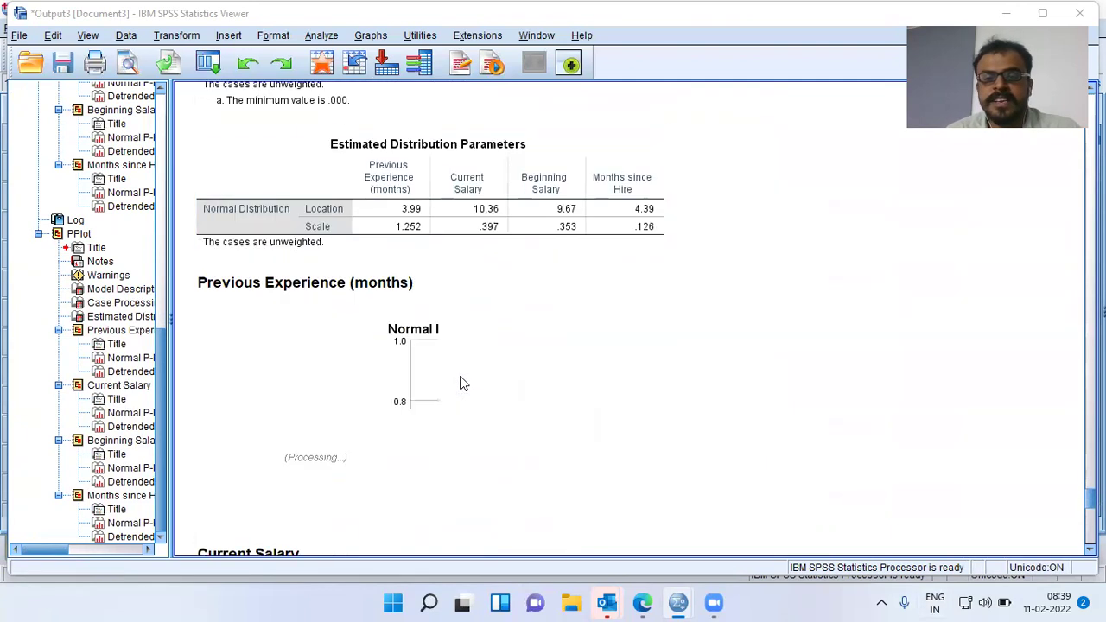
pyautogui.scroll(-1, 461, 383)
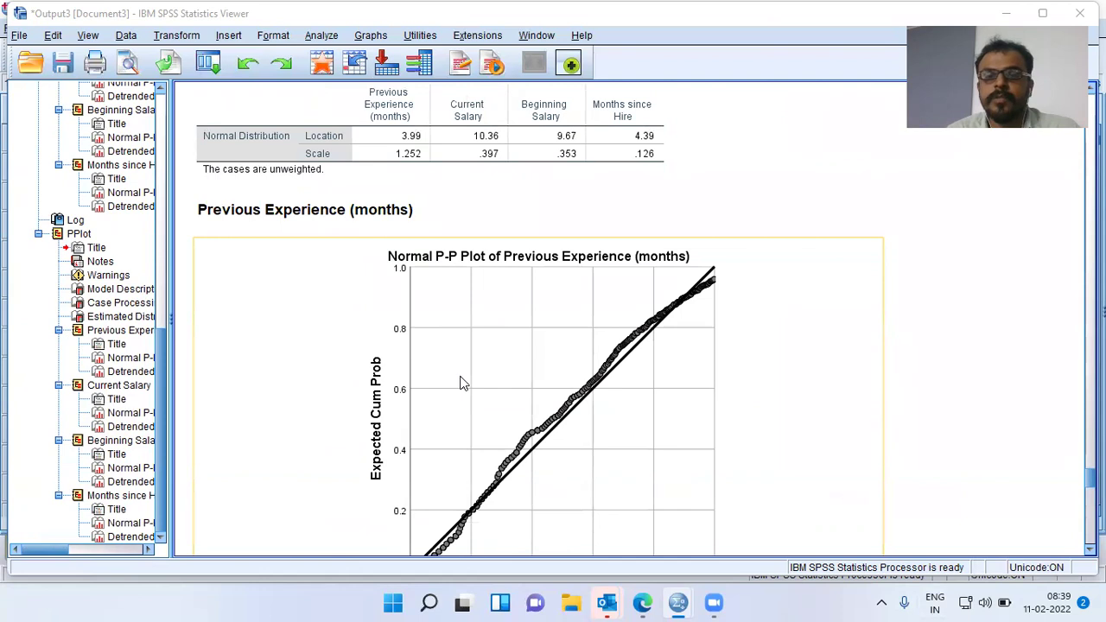
pyautogui.click(566, 377)
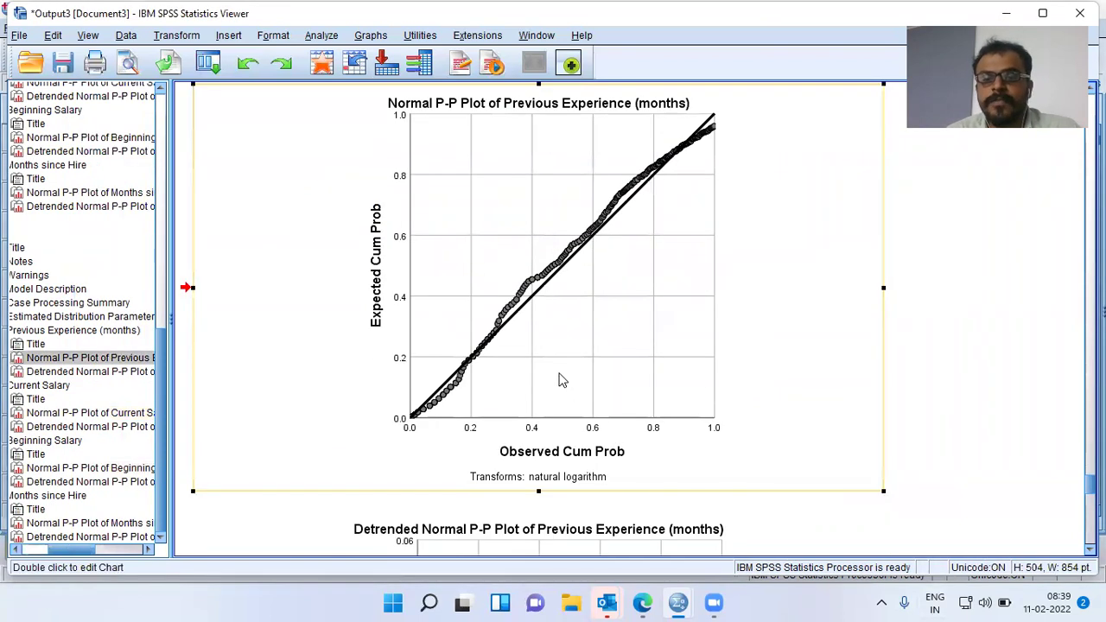
pyautogui.scroll(1, 553, 410)
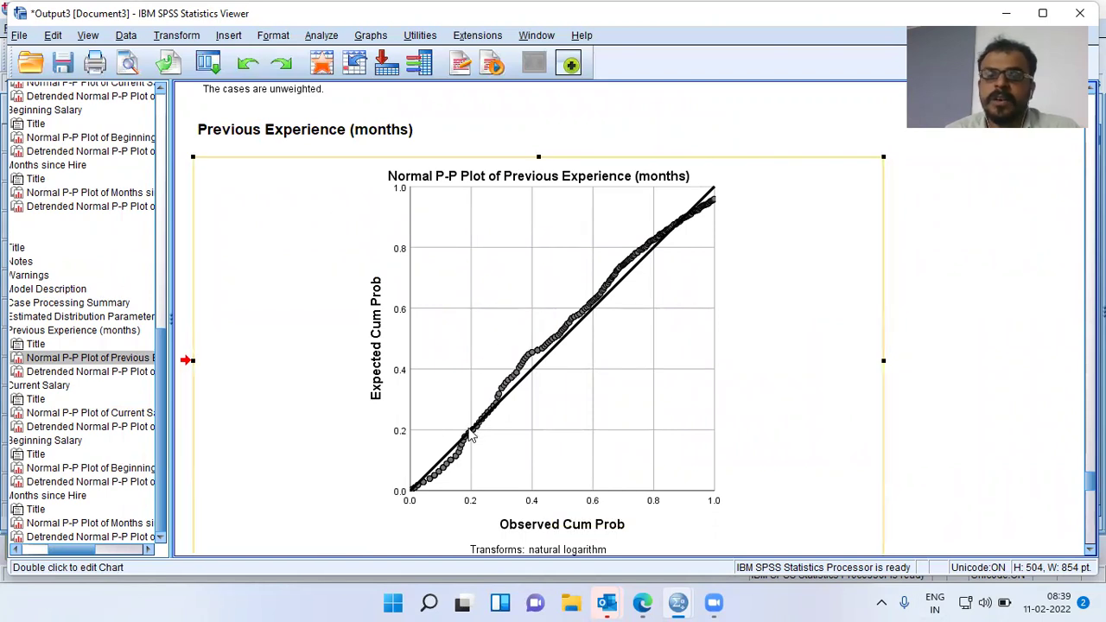
pyautogui.scroll(-1, 688, 430)
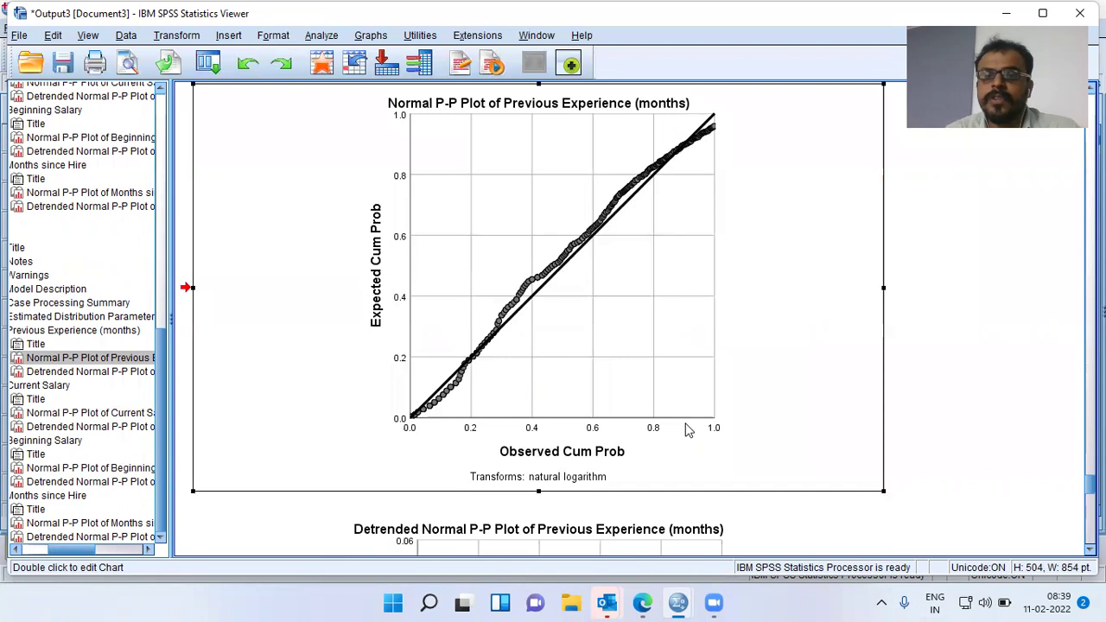
pyautogui.scroll(1, 688, 430)
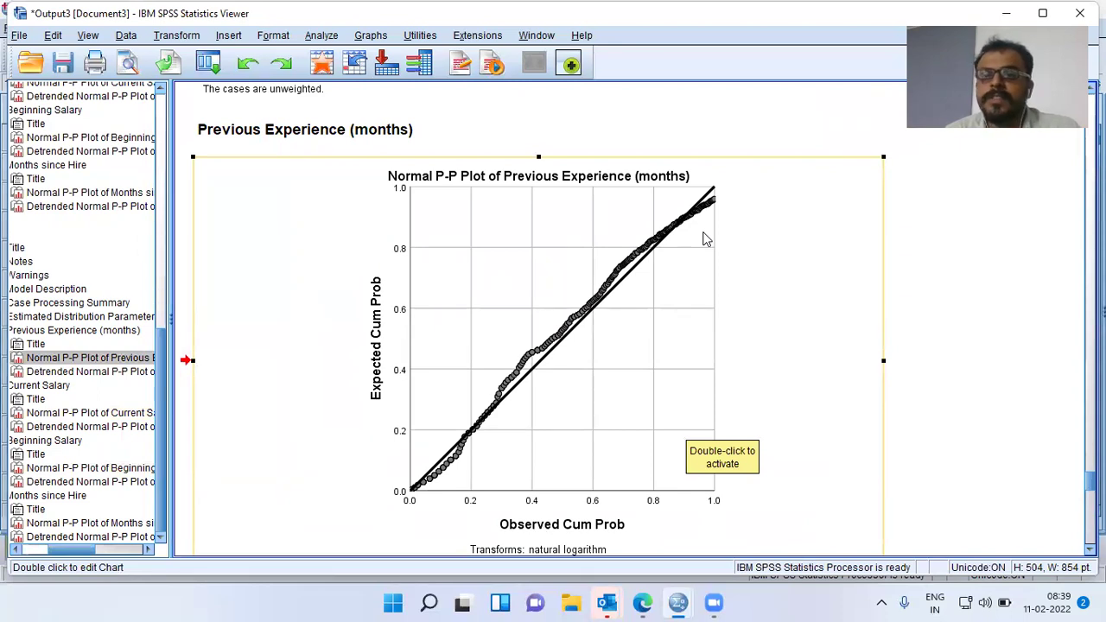
# Step: Examine the log-transformed Normal P-P Plots of Current Salary, Beginning Salary and Months since Hire
pyautogui.click(108, 414)
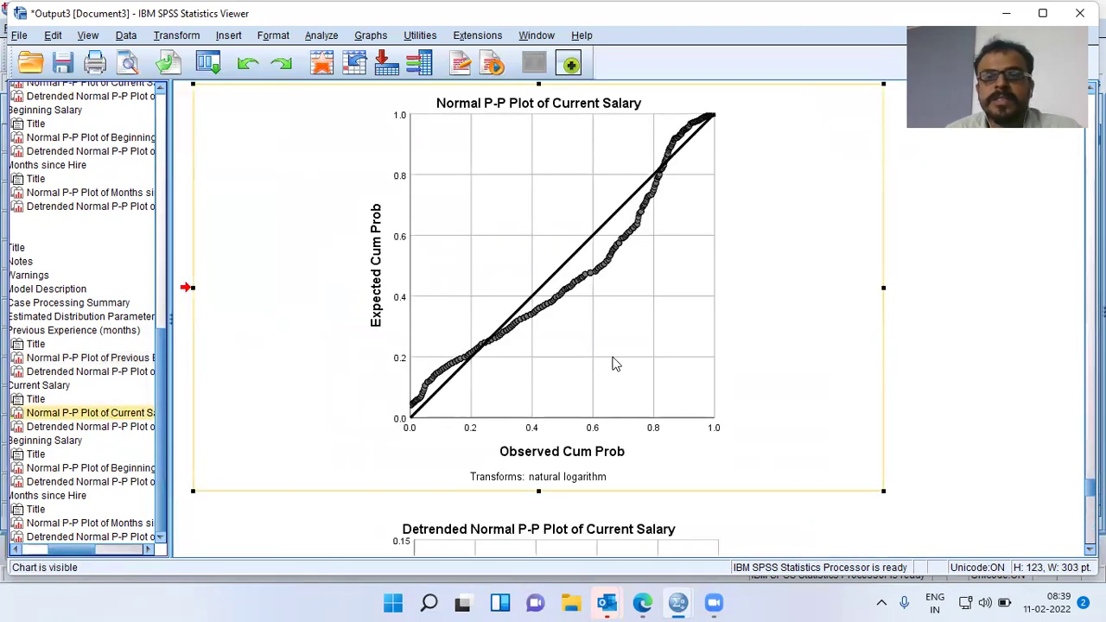
pyautogui.scroll(1, 612, 363)
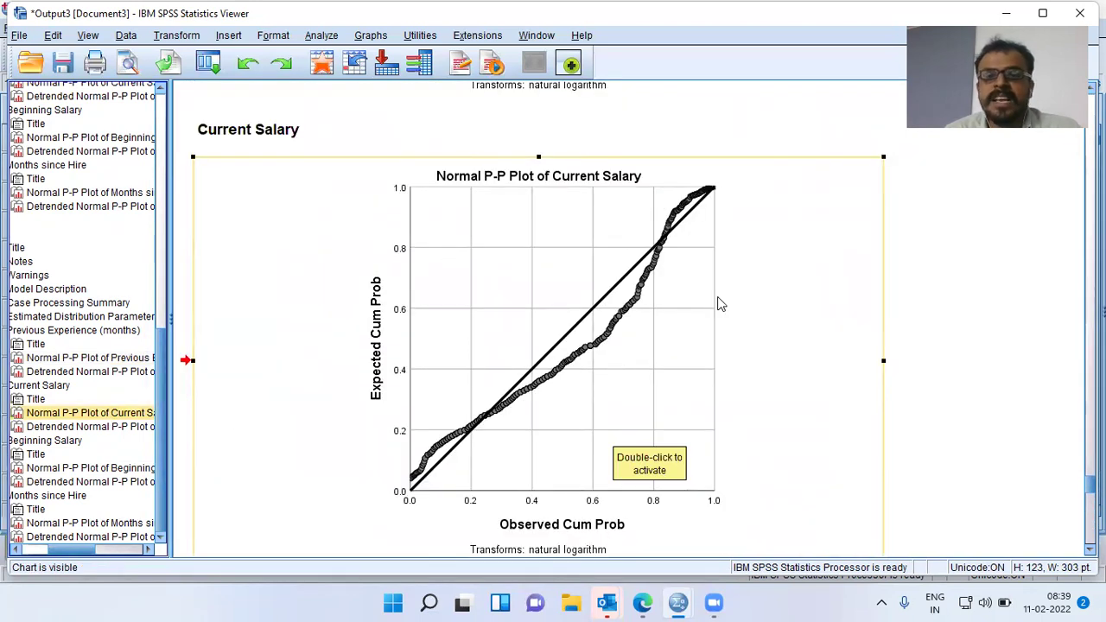
pyautogui.scroll(-1, 896, 328)
pyautogui.scroll(1, 901, 336)
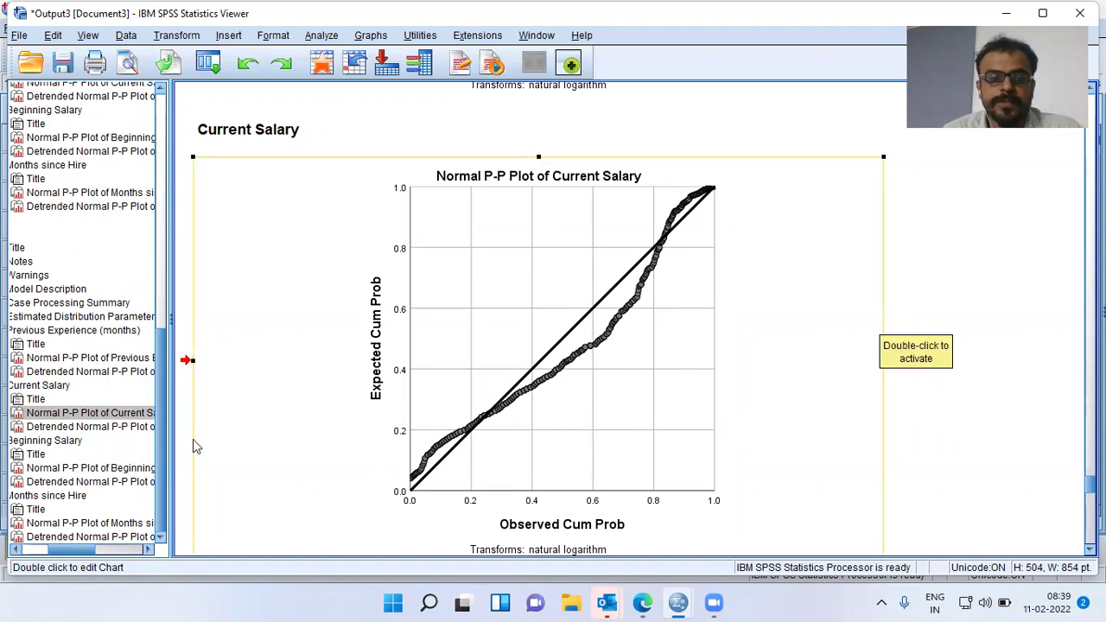
pyautogui.click(62, 471)
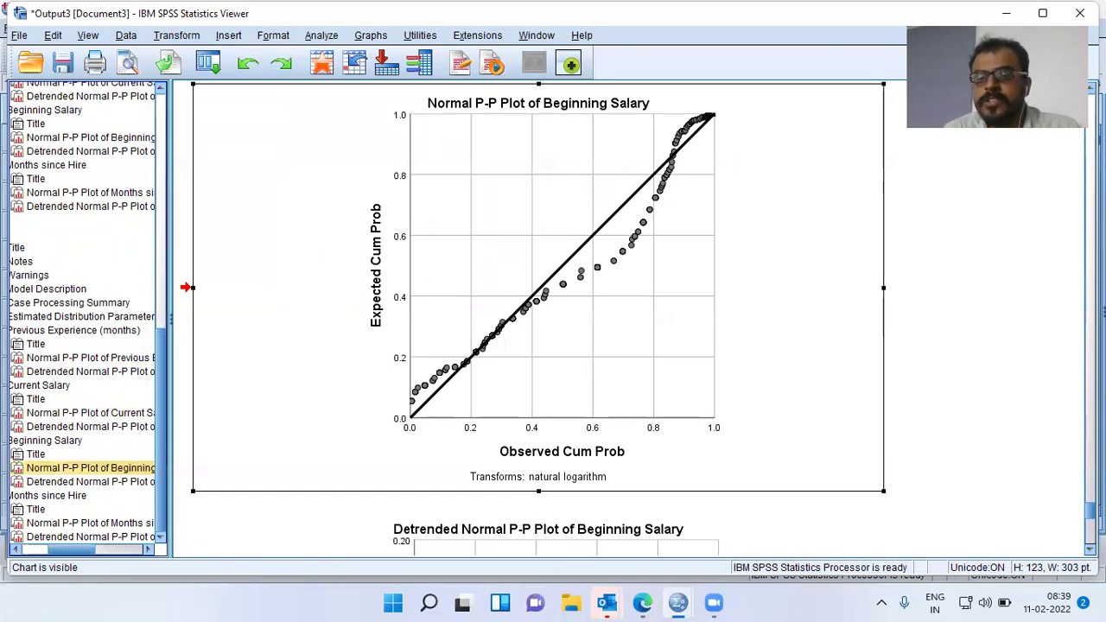
pyautogui.scroll(-15, 951, 385)
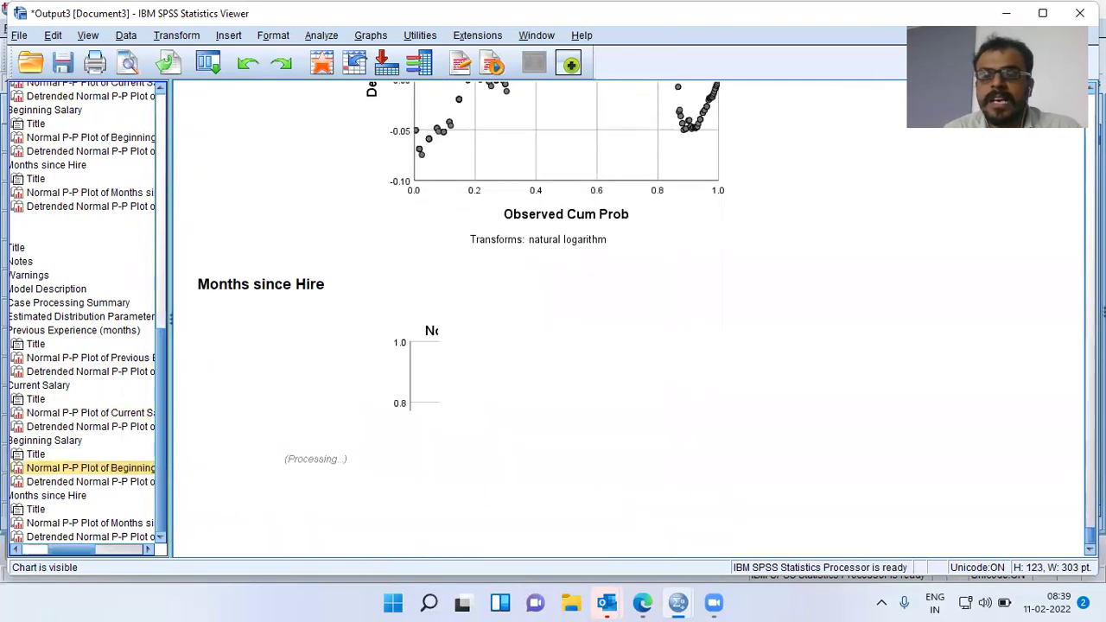
pyautogui.scroll(3, 950, 386)
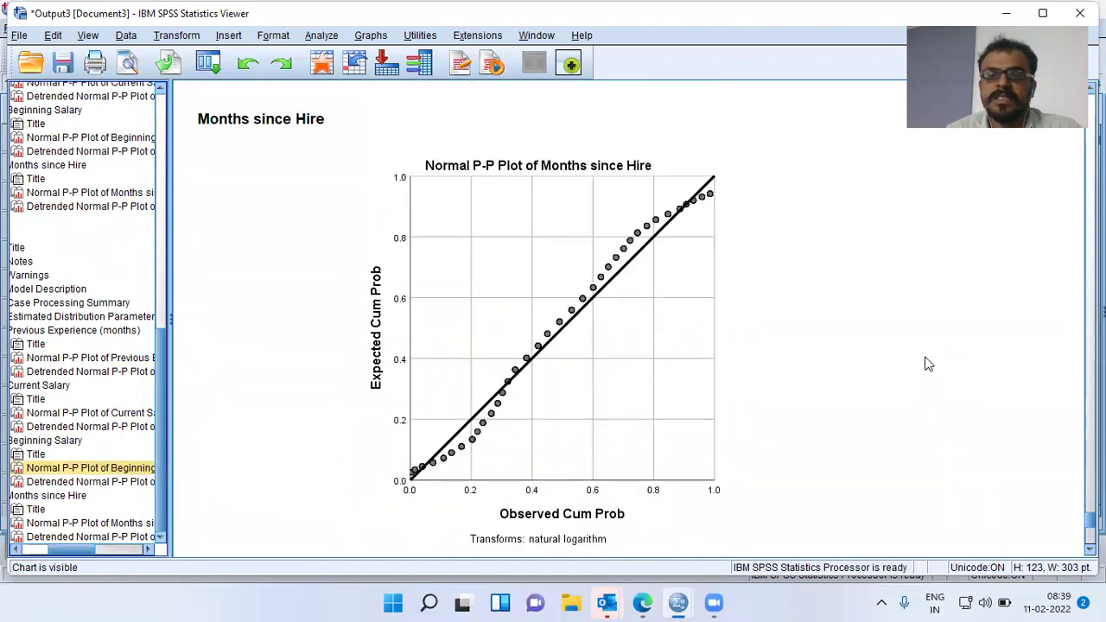